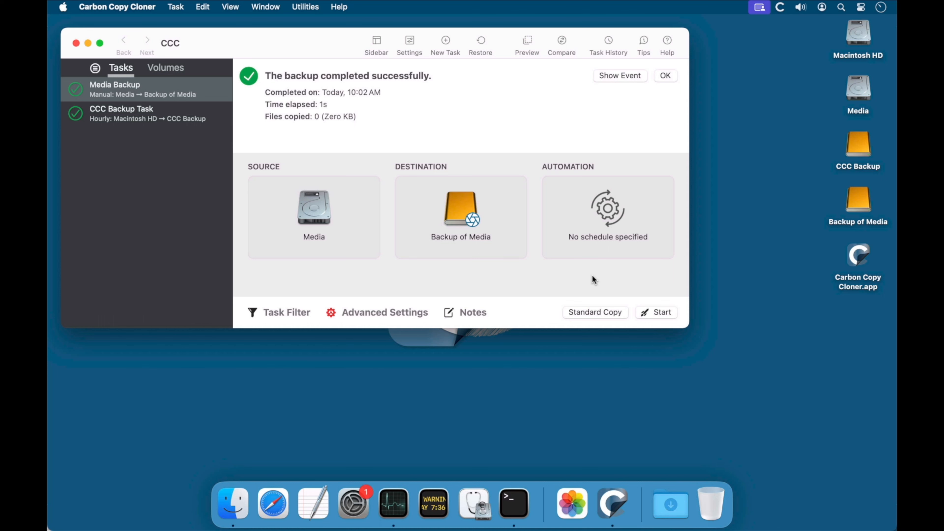
- View the Backup Volume Setup Assistant options for the Backup of Media destination and close the assistant
left_click(469, 207)
left_click(495, 253)
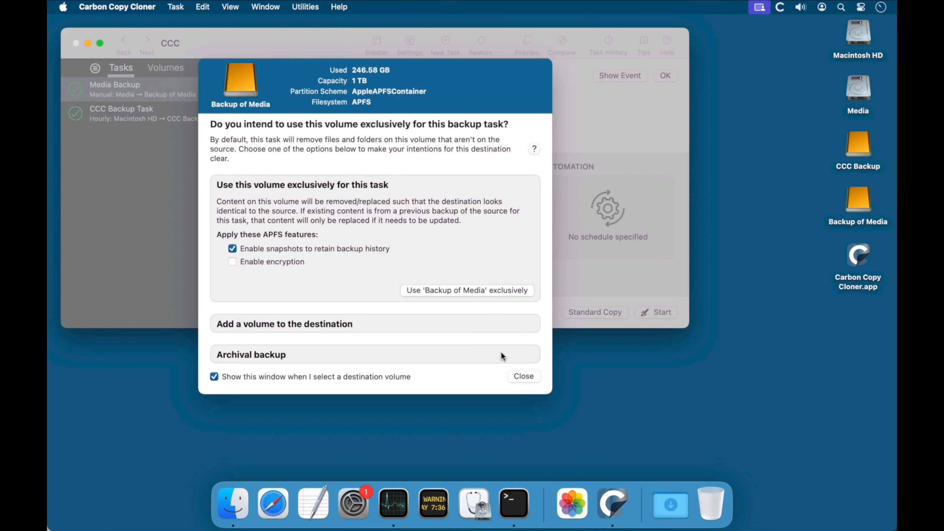
left_click(518, 377)
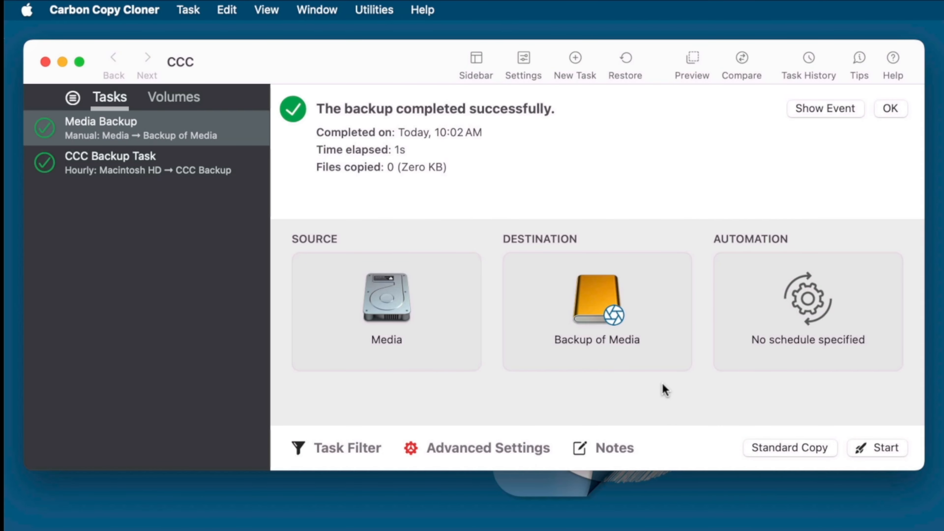
- Open snapshot management for the Media Backup task's destination volume, Backup of Media
mouse_move(624, 318)
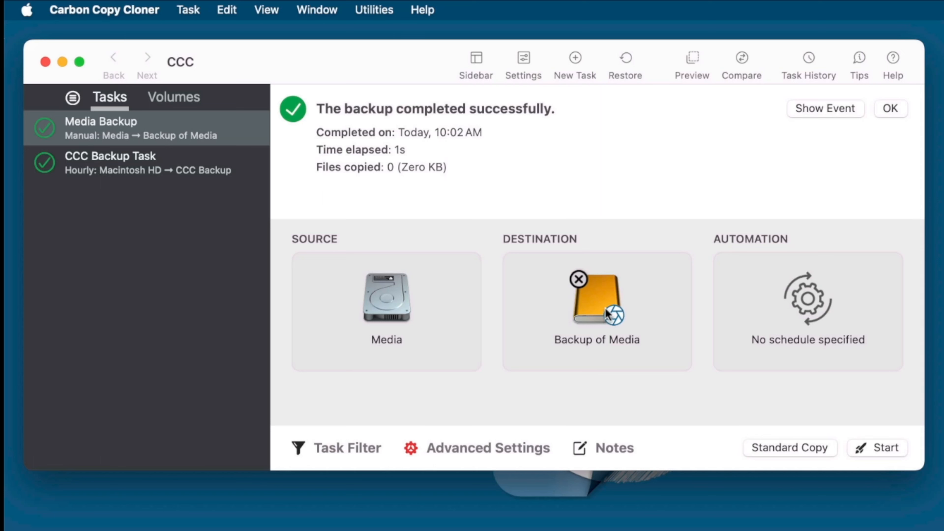
left_click(604, 299)
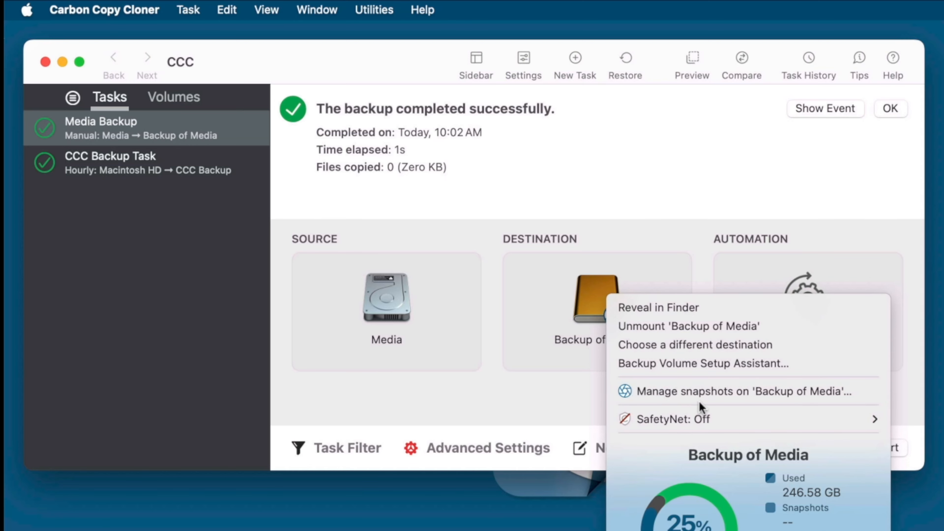
left_click(707, 395)
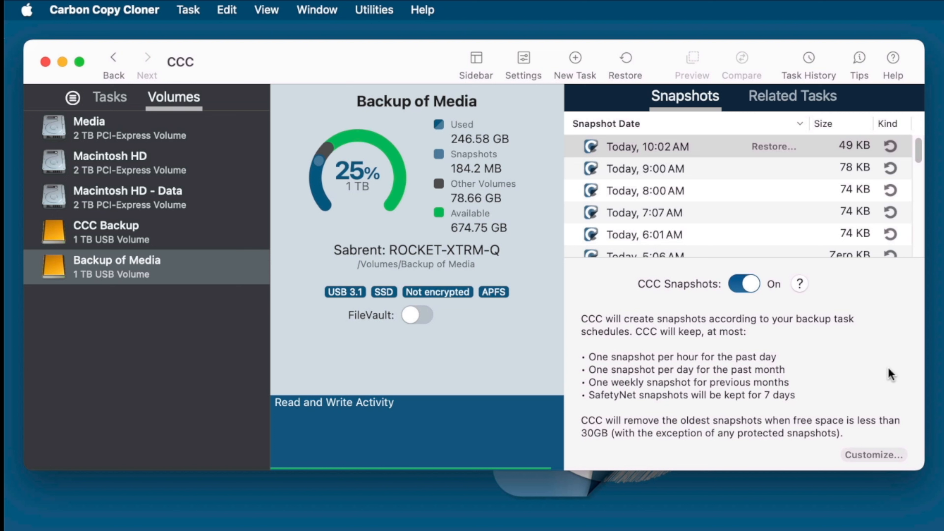
- Try customizing the snapshot retention policy to delete snapshots older than 90 days and limit snapshot disk usage, and restore the default policy
left_click(880, 456)
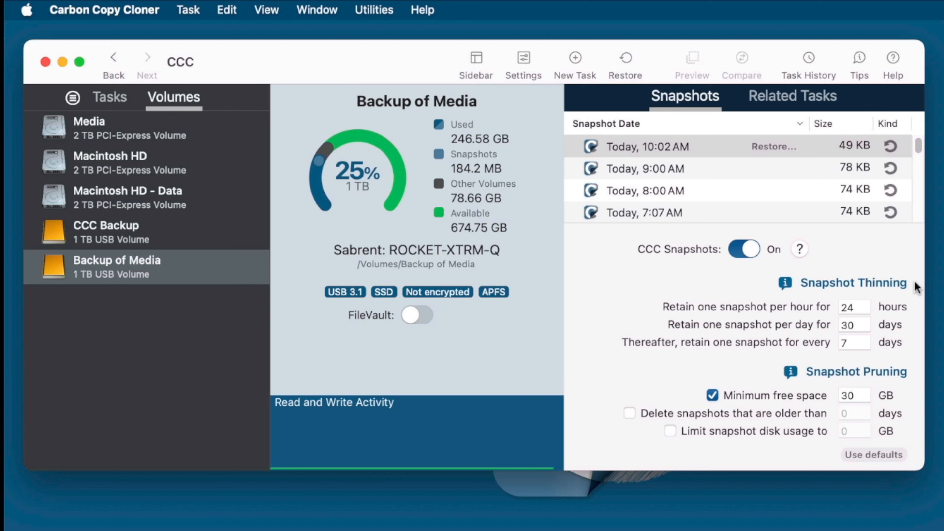
left_click(768, 413)
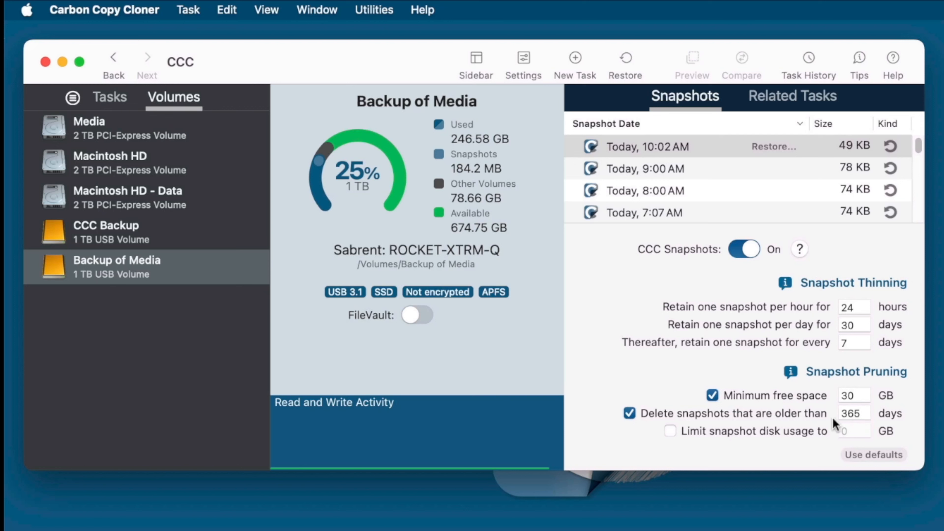
double_click(860, 412)
type("90")
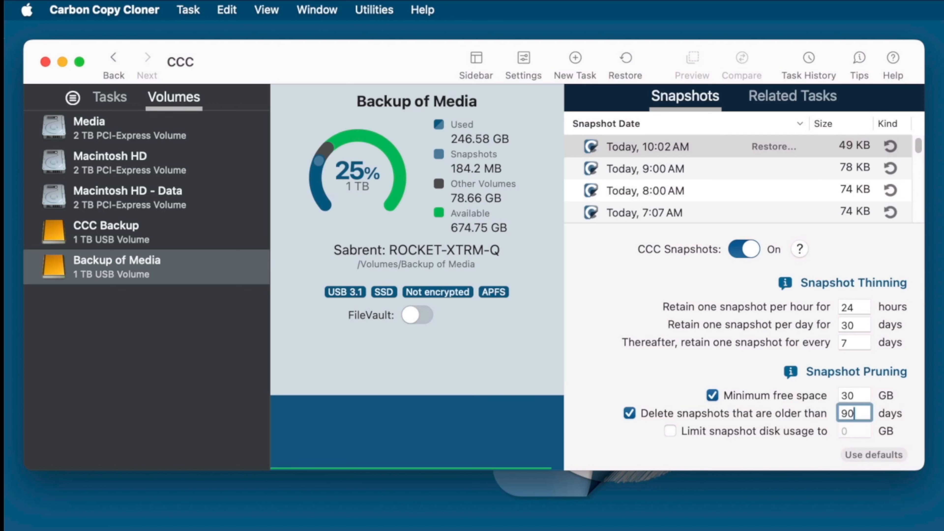
left_click(862, 396)
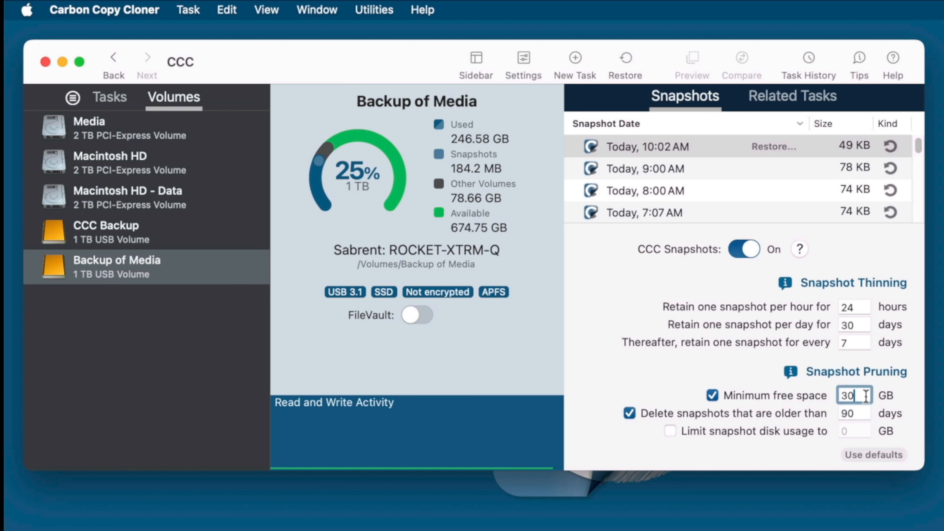
left_click(793, 433)
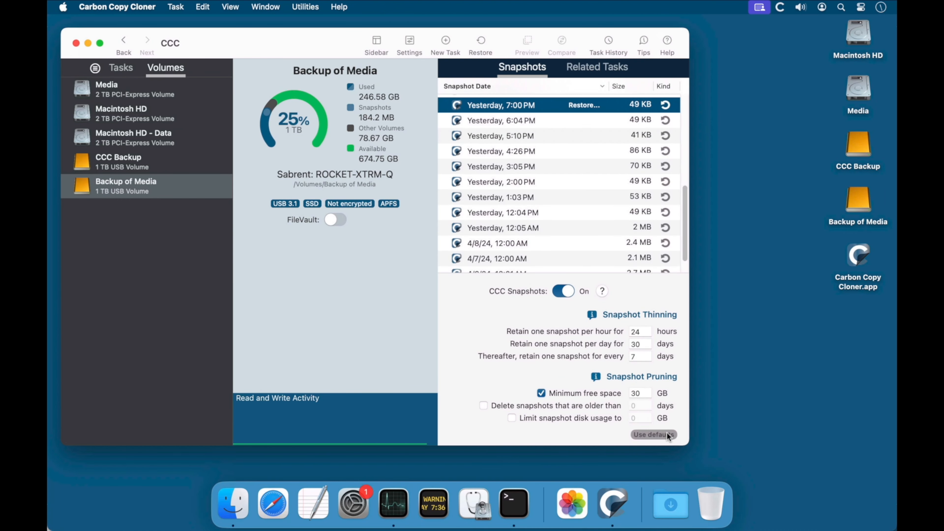
left_click(667, 434)
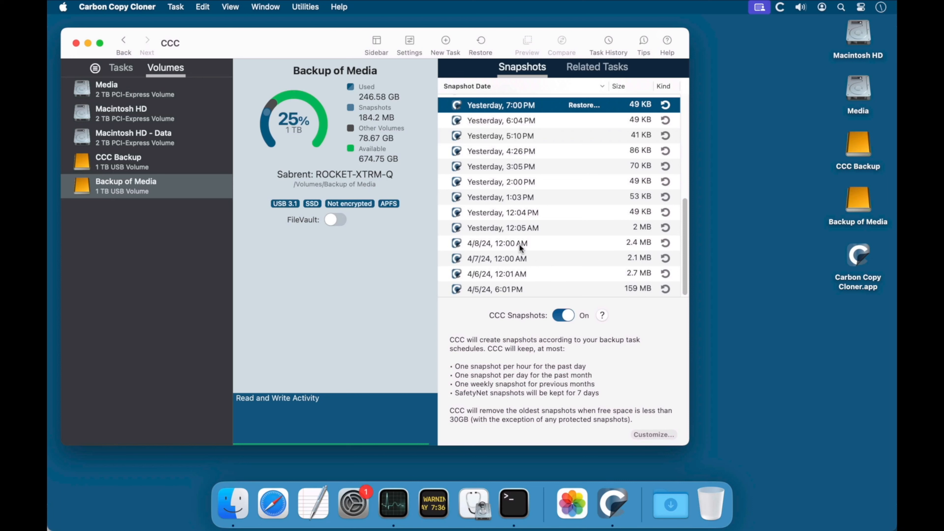
- Browse yesterday's 12:05 AM snapshot in Finder in column view down to the Music folder inside Music, and close the window
double_click(516, 226)
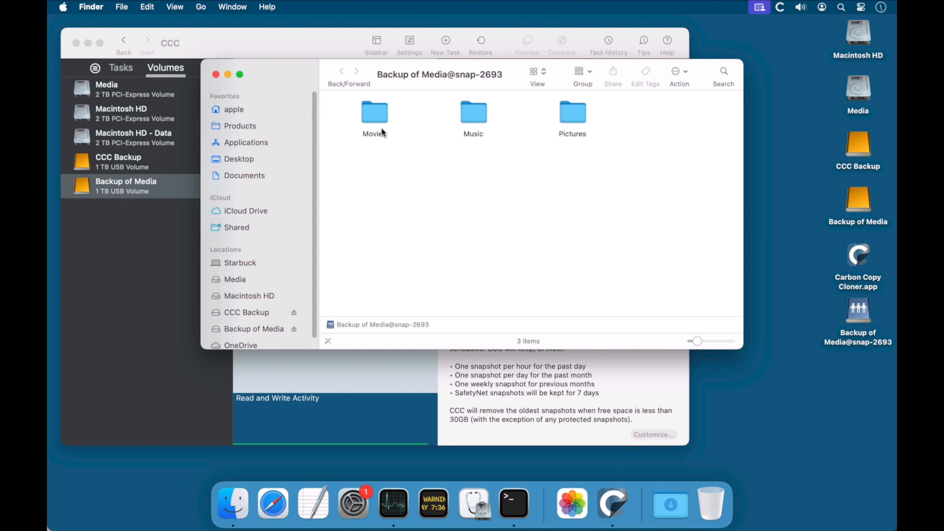
key("super+3")
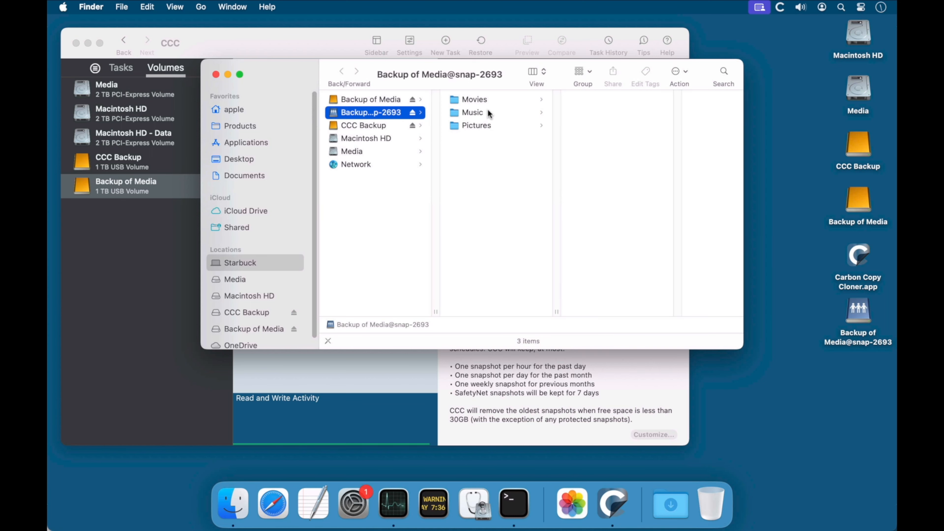
left_click(488, 113)
left_click_drag(493, 78, 546, 182)
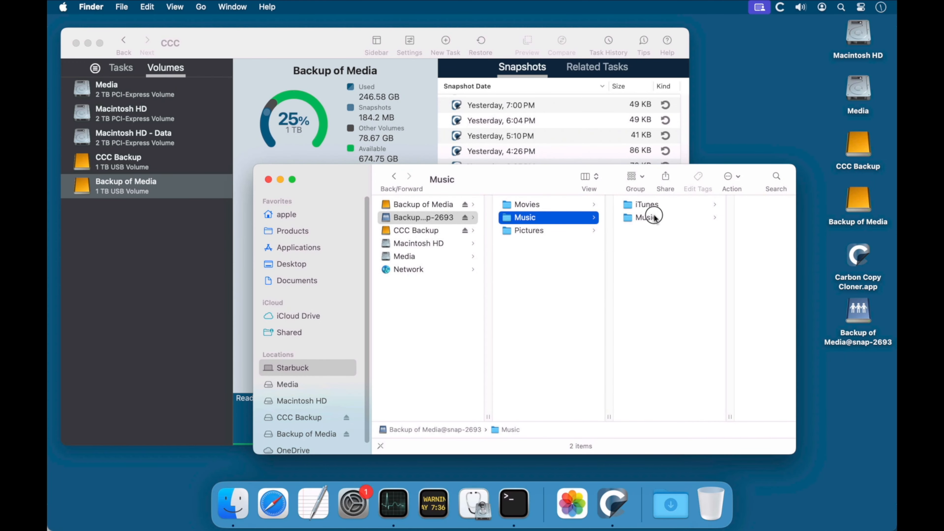
left_click(647, 217)
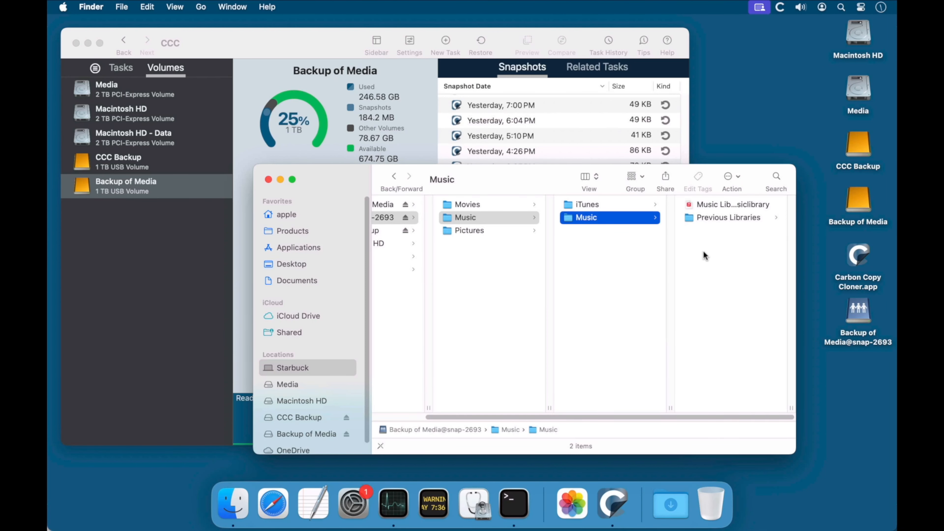
left_click_drag(515, 182, 517, 211)
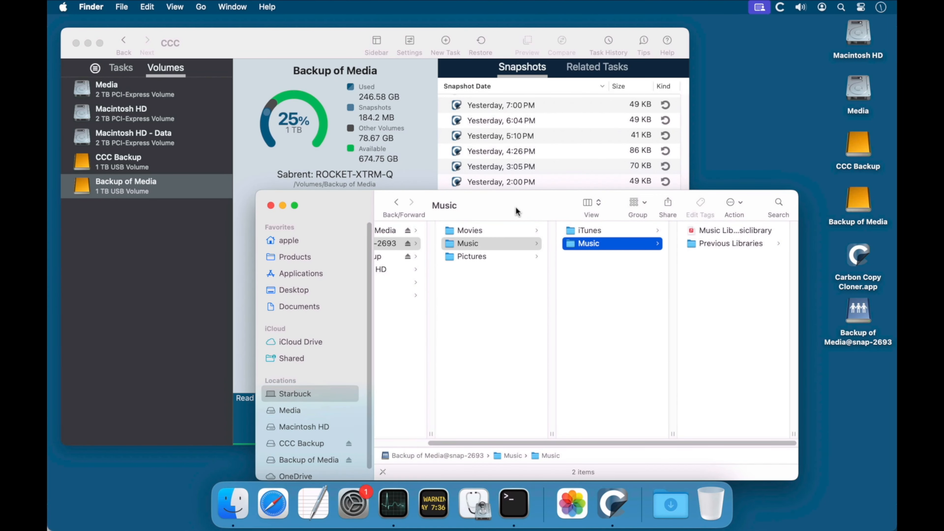
left_click(271, 205)
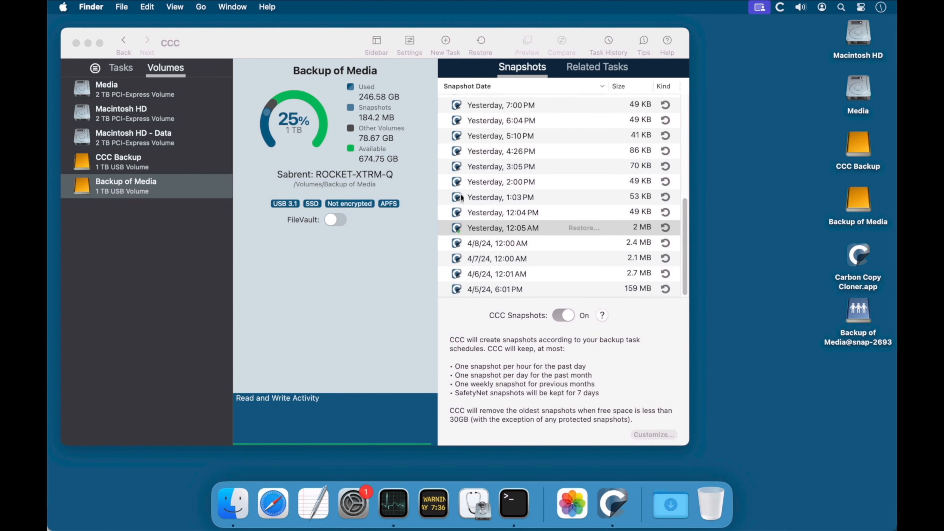
- Unmount yesterday's 12:05 AM snapshot of Backup of Media
left_click(508, 229)
right_click(507, 228)
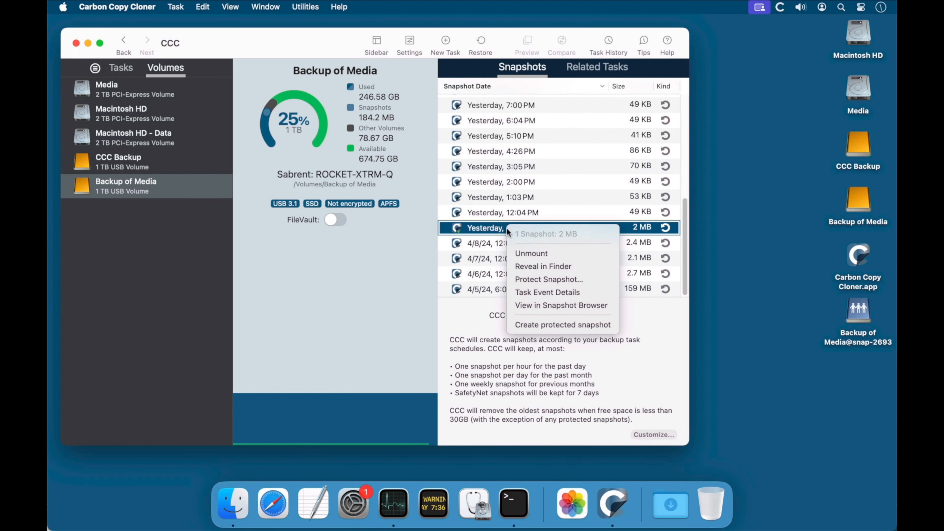
left_click(519, 253)
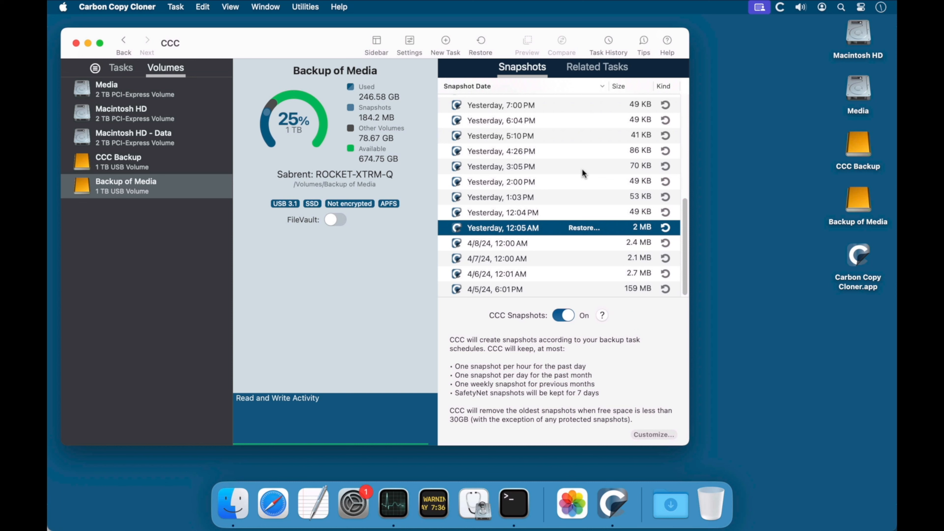
- Create a protected snapshot on Backup of Media with the comment "Pre-reorg snapshot"
left_click(542, 101)
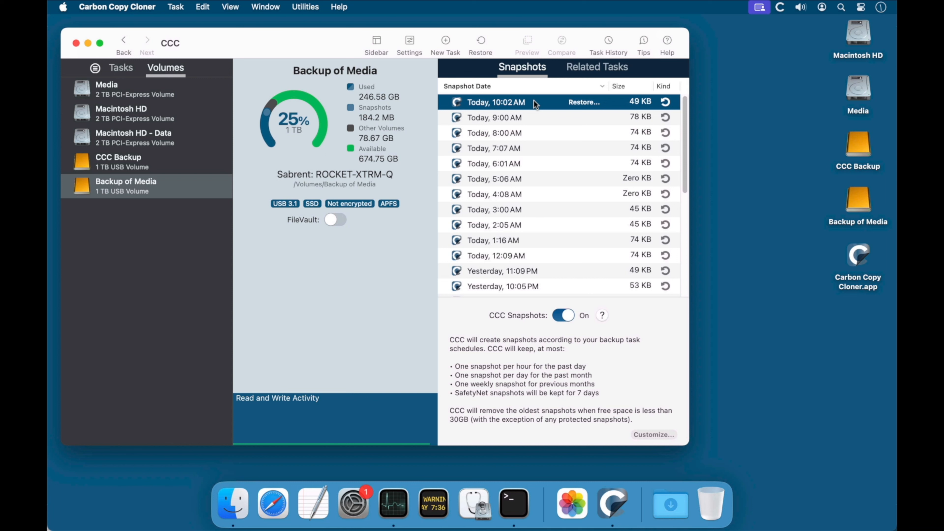
right_click(534, 100)
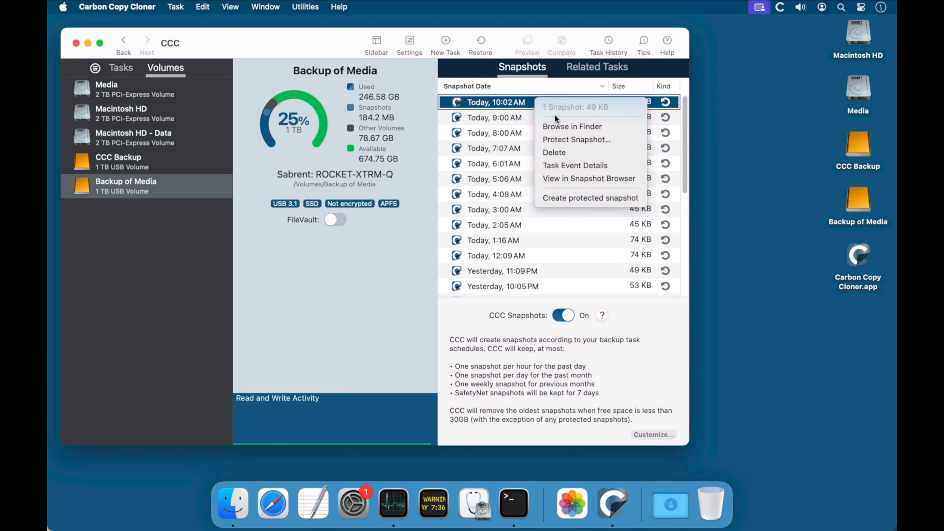
left_click(600, 199)
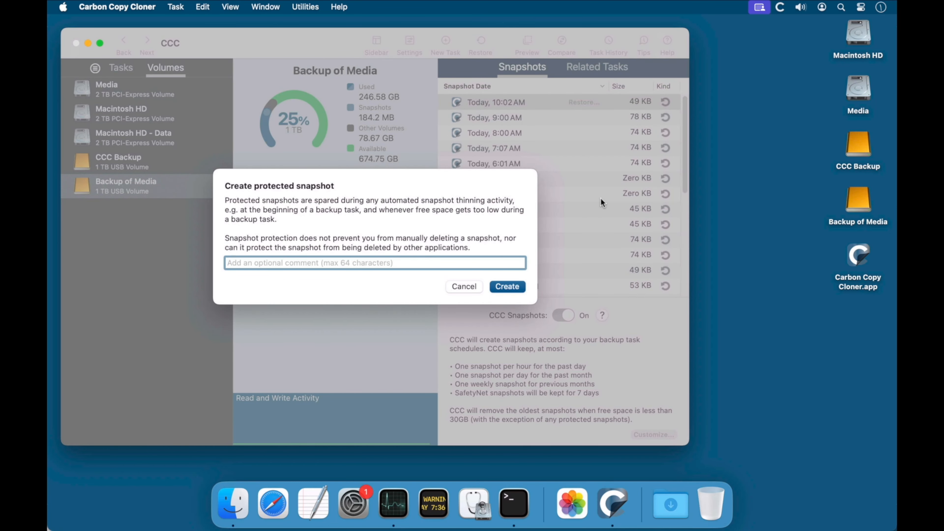
type("Pre-reo")
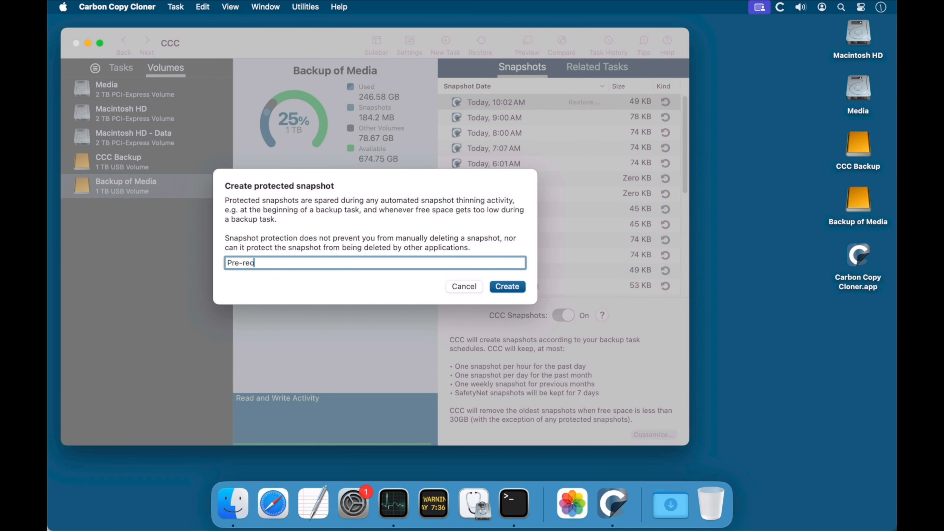
type("rg snapshot")
left_click(516, 287)
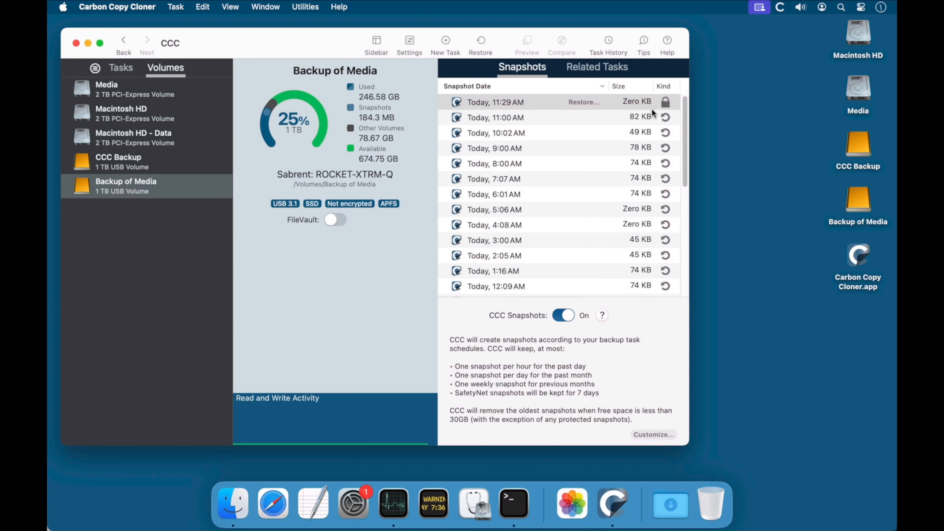
- Open the protected 11:29 AM snapshot in Finder, and close its window and unmount it
mouse_move(665, 107)
double_click(535, 104)
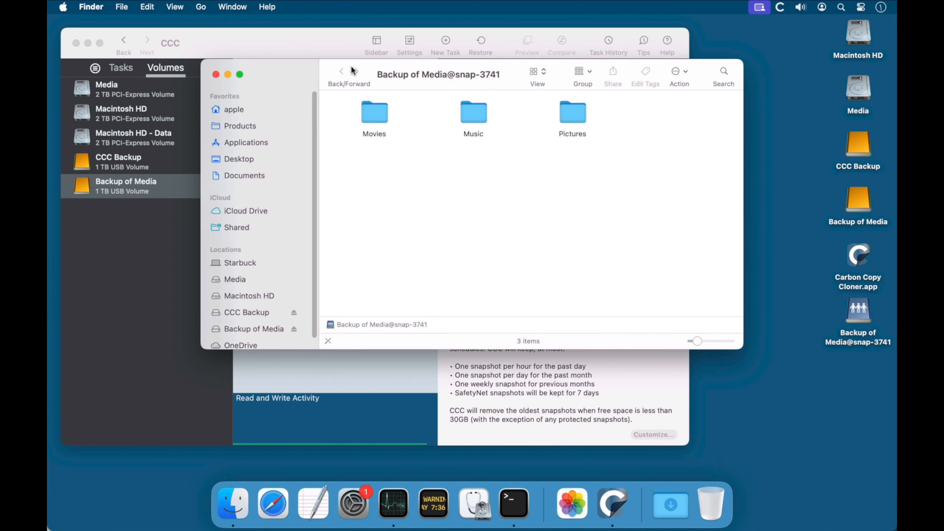
left_click(216, 75)
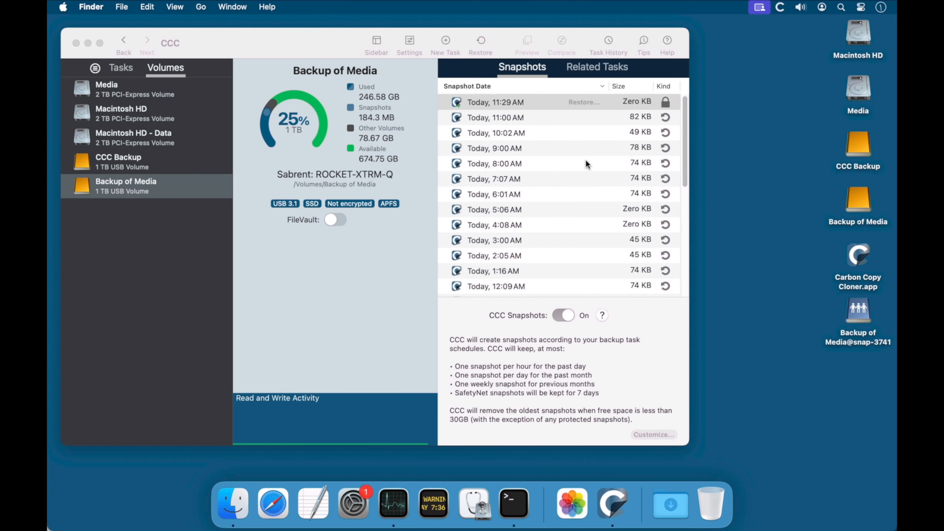
left_click(537, 104)
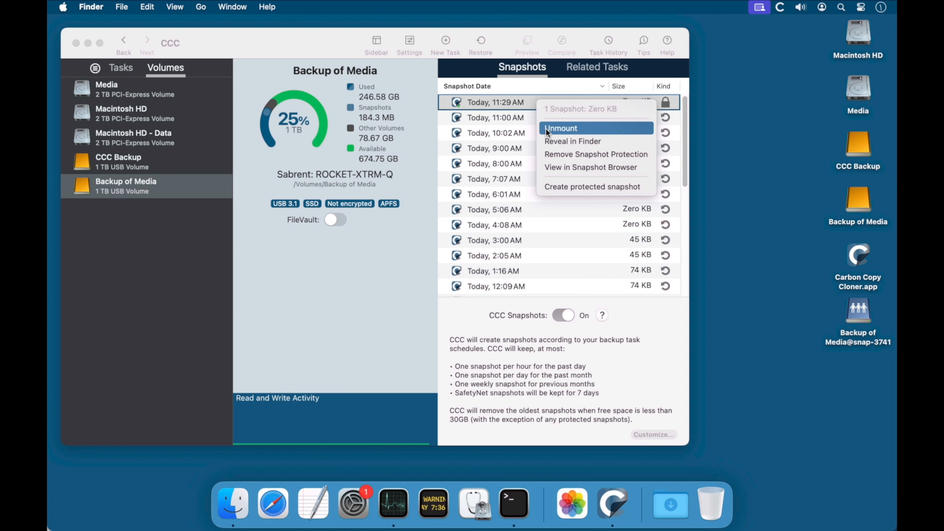
left_click(569, 128)
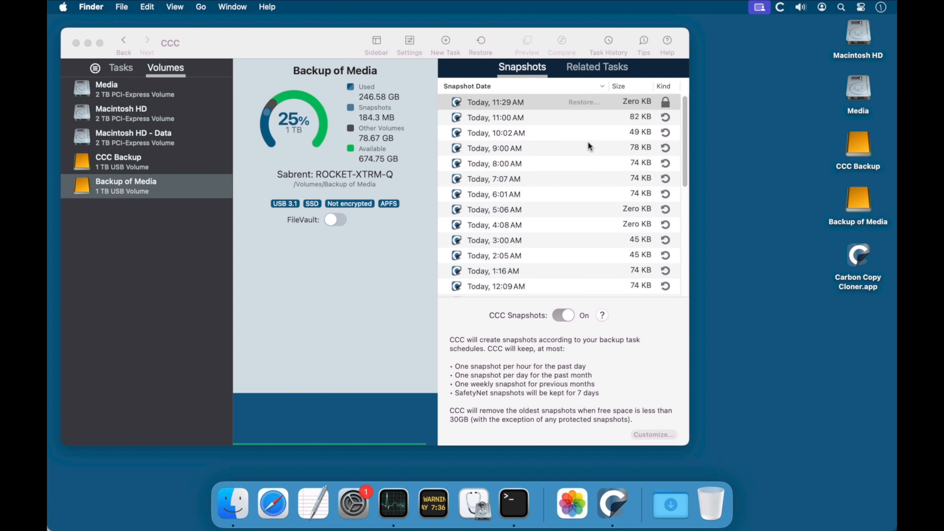
- Remove snapshot protection from today's 11:29 AM snapshot on Backup of Media
right_click(529, 100)
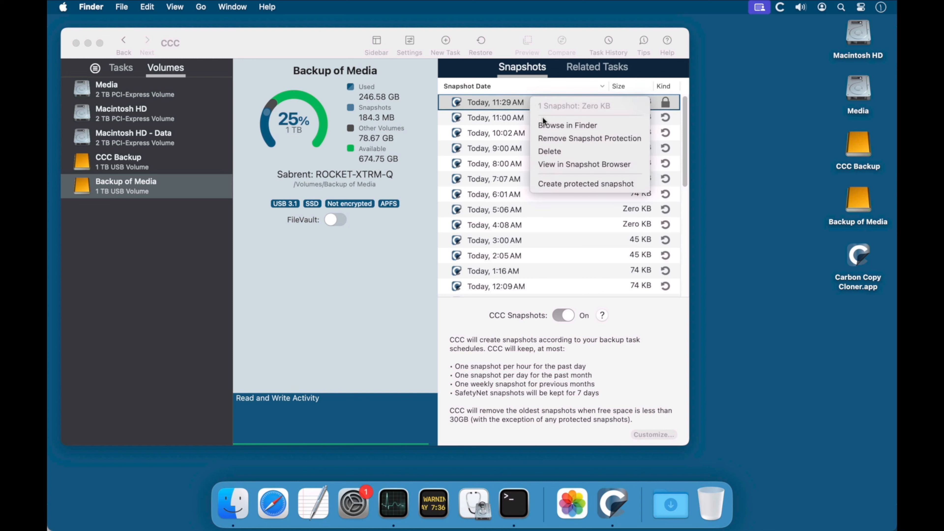
left_click(562, 137)
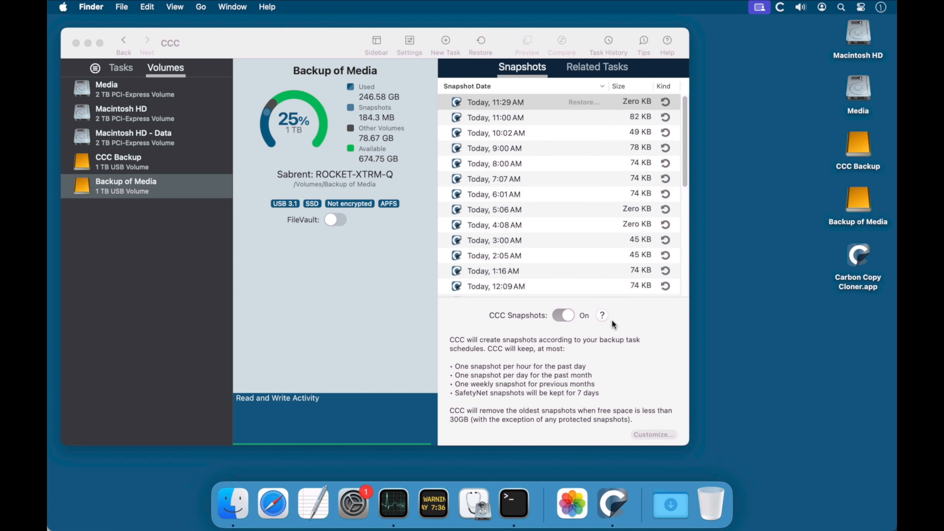
left_click(630, 333)
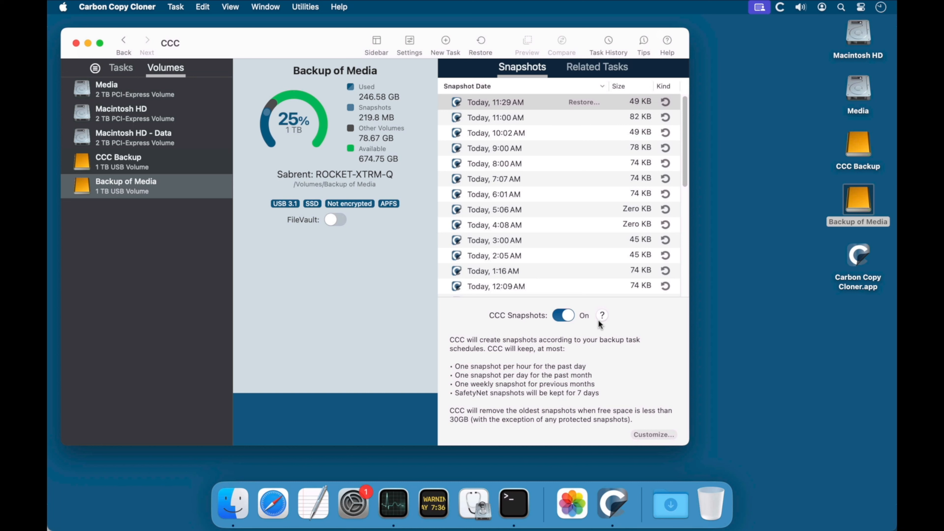
- Examine the sizes of the snapshots stored on the CCC Backup volume
left_click(162, 165)
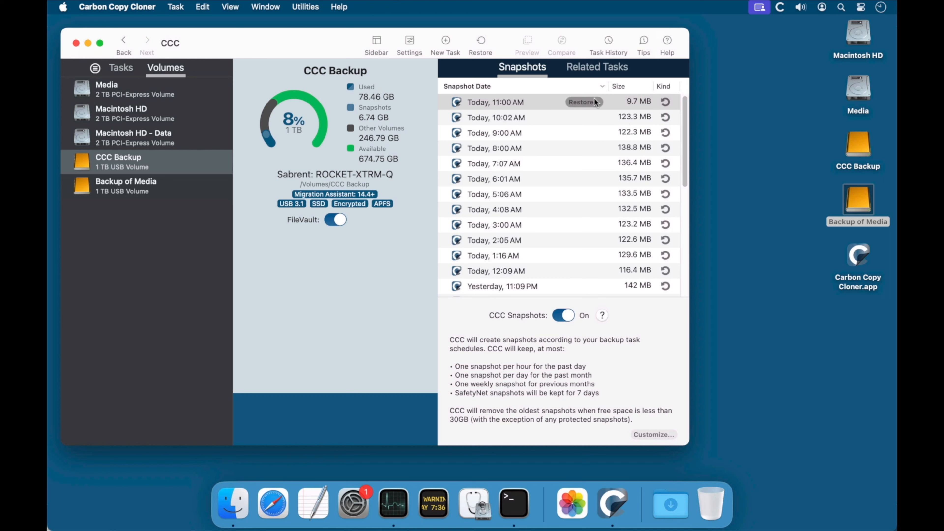
left_click(542, 102)
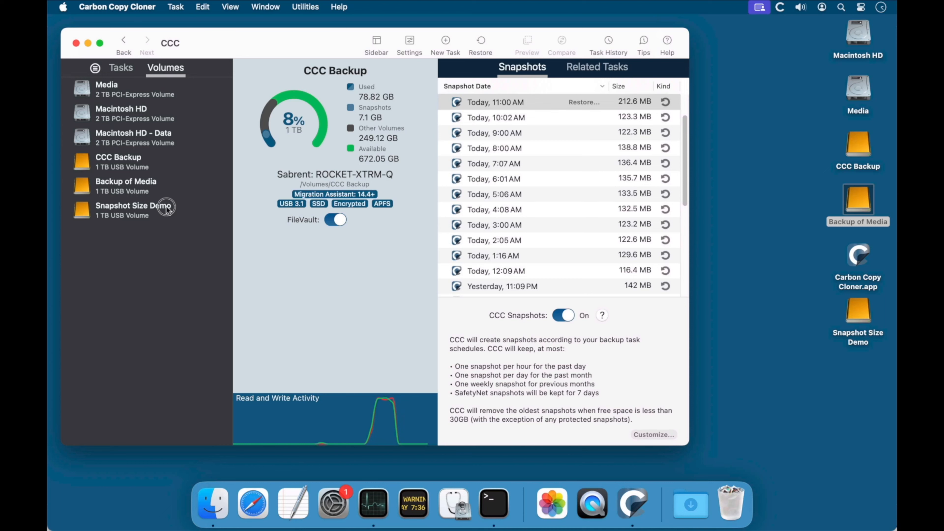
- Show the snapshot settings of the Snapshot Size Demo volume and open that volume in Finder
left_click(200, 206)
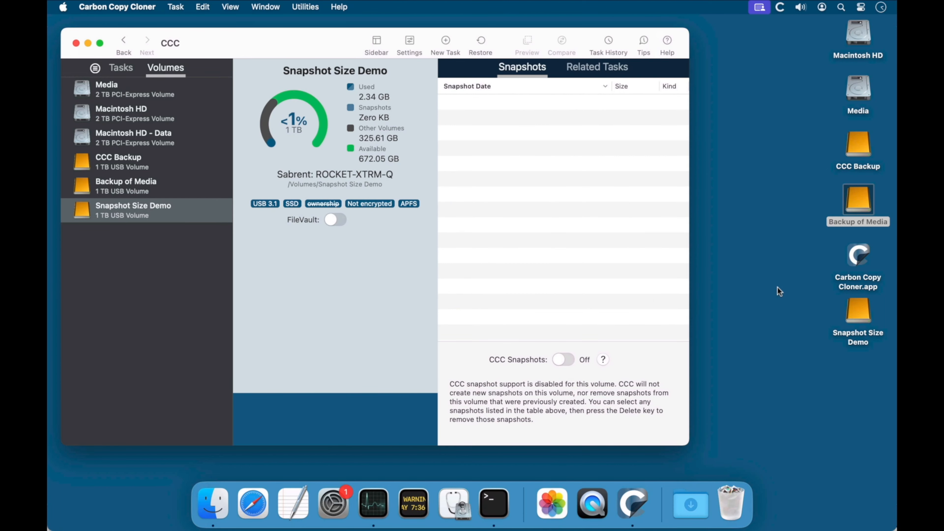
double_click(855, 314)
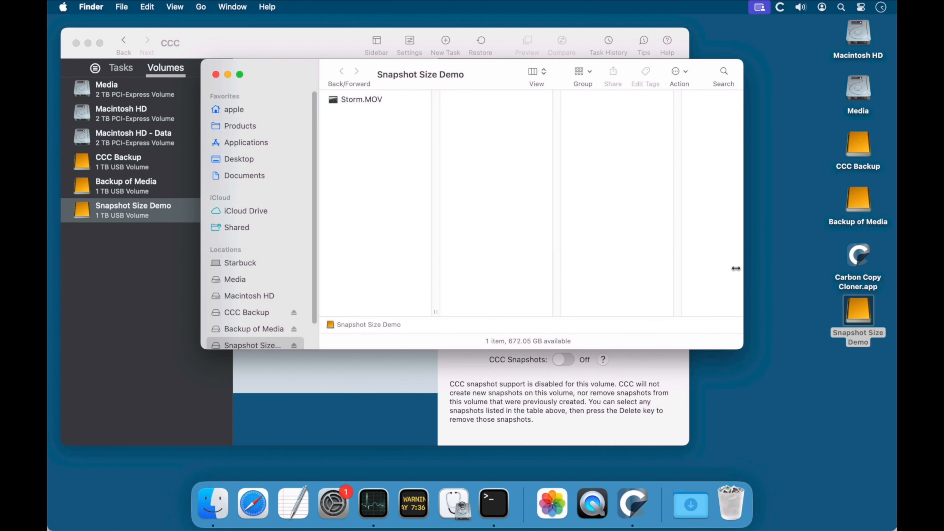
- Select Storm.MOV on the Snapshot Size Demo volume in Finder, and turn on CCC snapshots for that volume
left_click(387, 99)
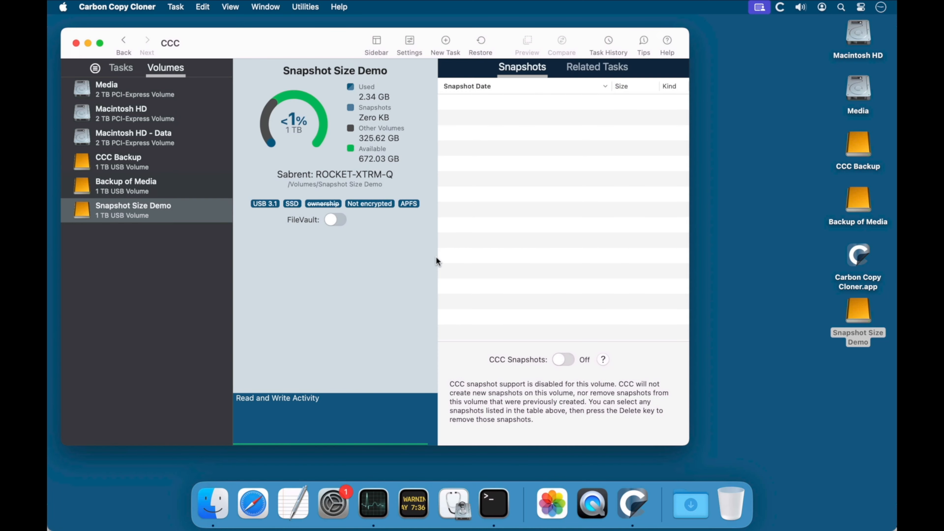
left_click(572, 358)
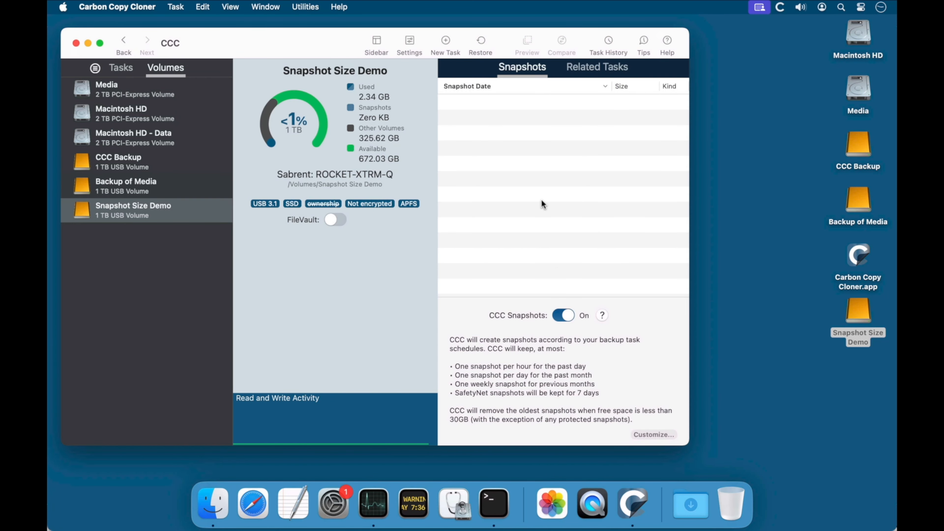
- Create three protected snapshots on the Snapshot Size Demo volume, leaving their comments empty
left_click(555, 210)
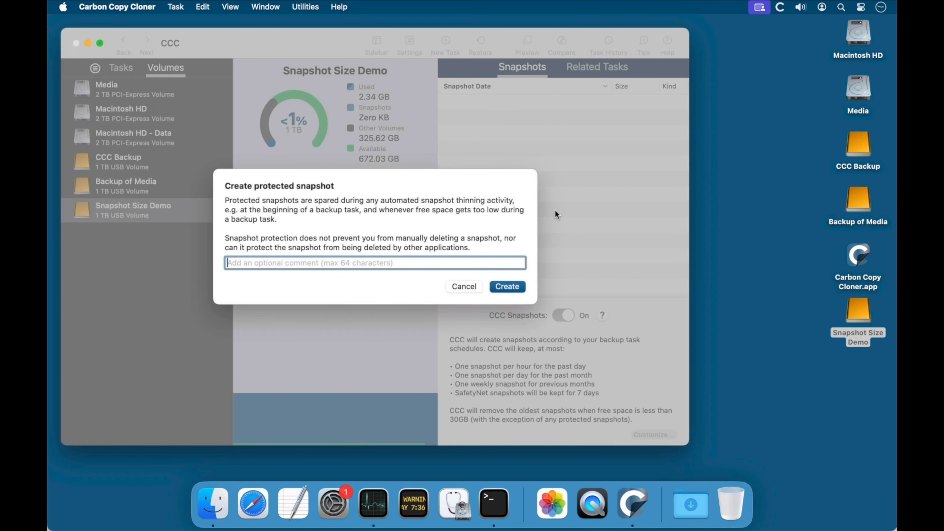
key("Return")
right_click(583, 189)
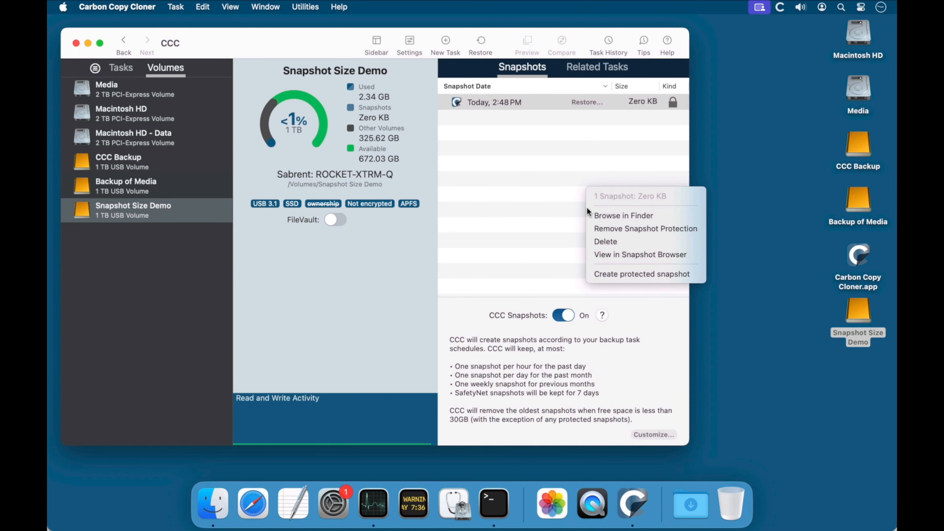
left_click(604, 271)
key("Return")
right_click(588, 256)
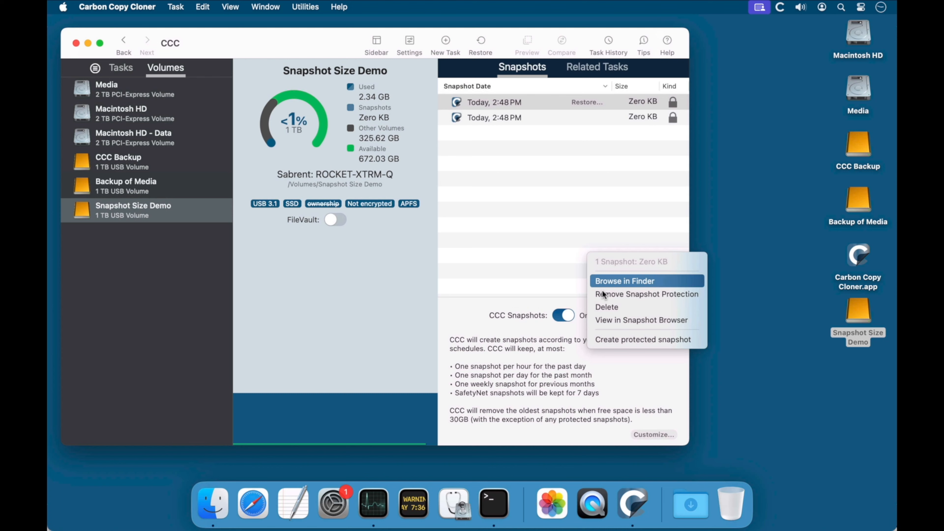
left_click(614, 337)
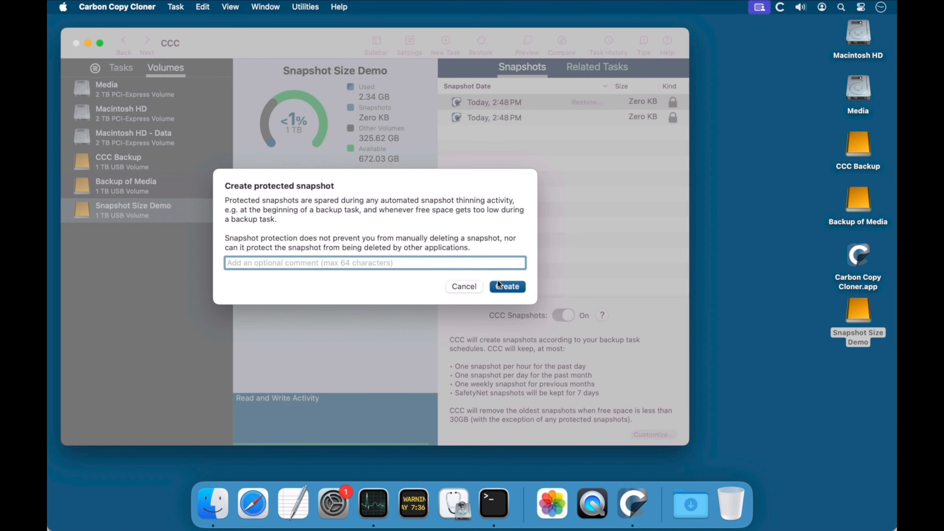
key("Return")
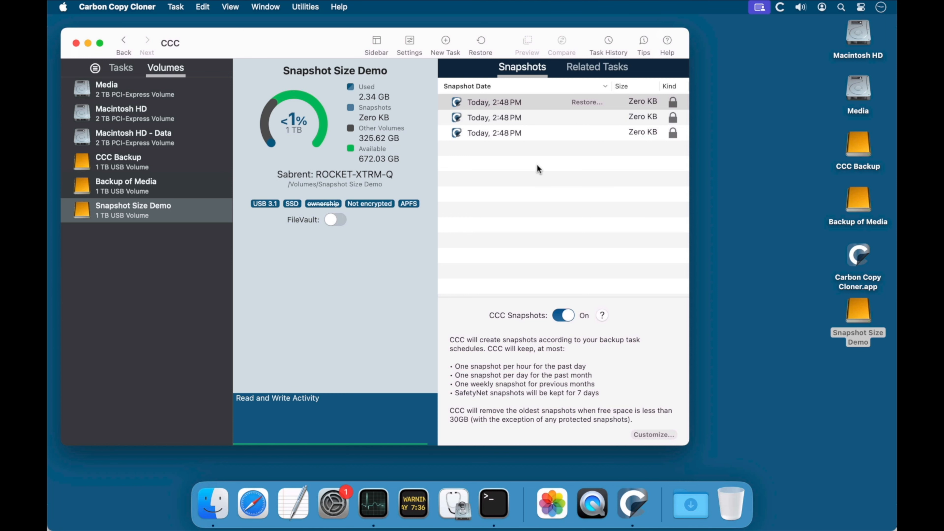
- Delete Storm.MOV from the Snapshot Size Demo volume in Finder and empty the Trash
left_click(568, 165)
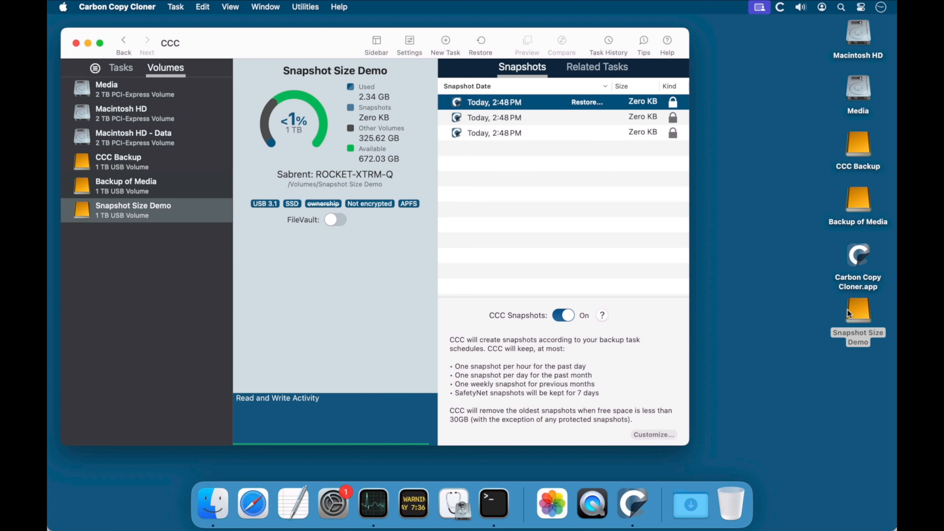
double_click(857, 312)
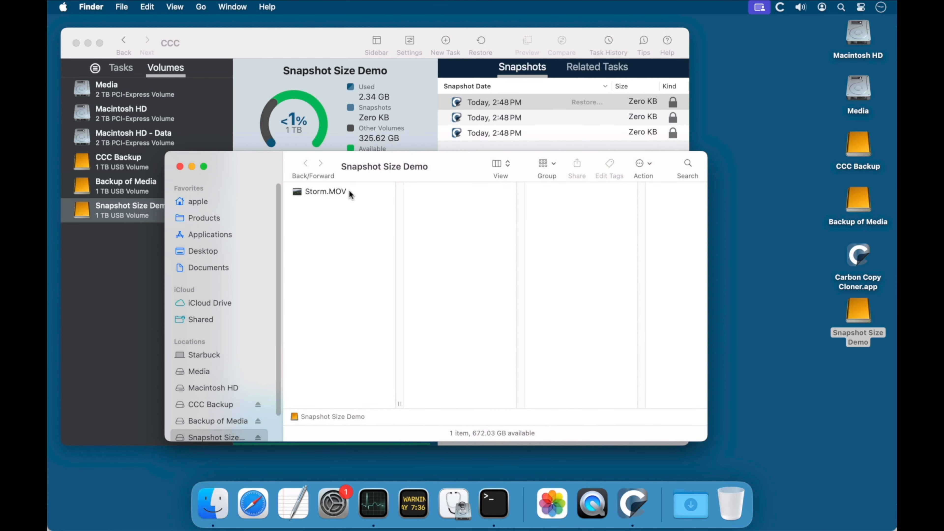
left_click(349, 192)
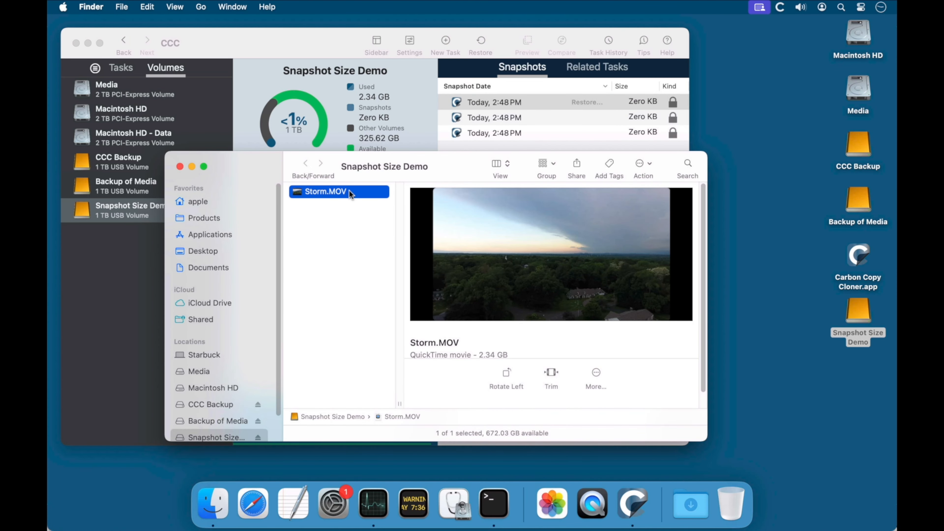
key("super+BackSpace")
key("super+w")
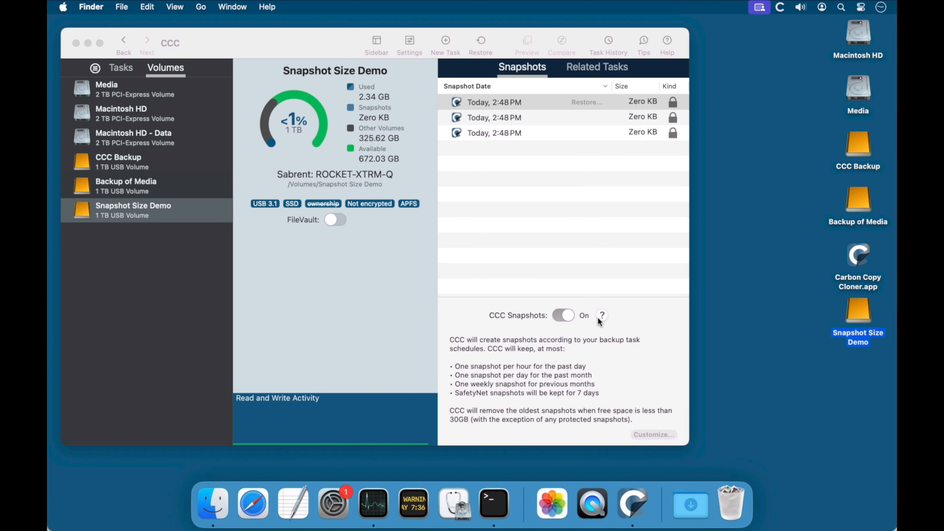
right_click(732, 498)
left_click(736, 461)
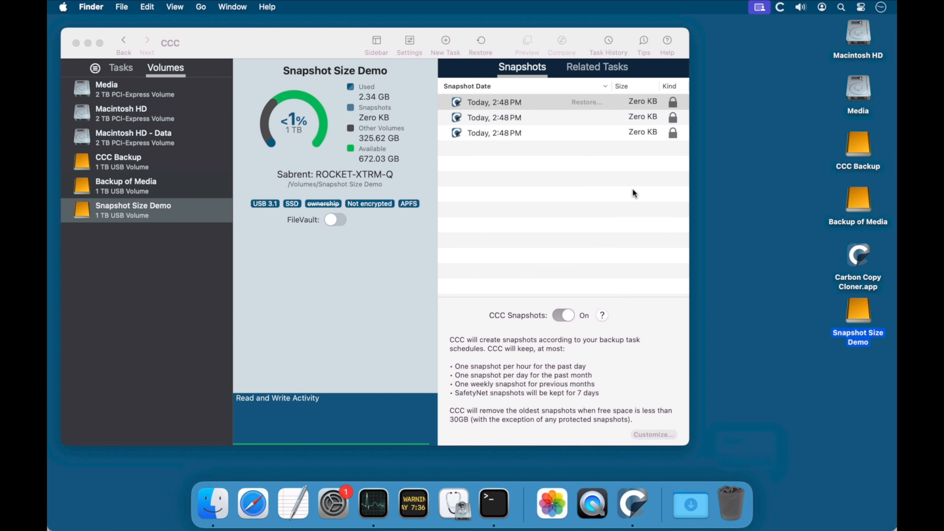
- Return to CCC and refresh the Snapshot Size Demo disk usage figures by viewing another volume and coming back
left_click(585, 177)
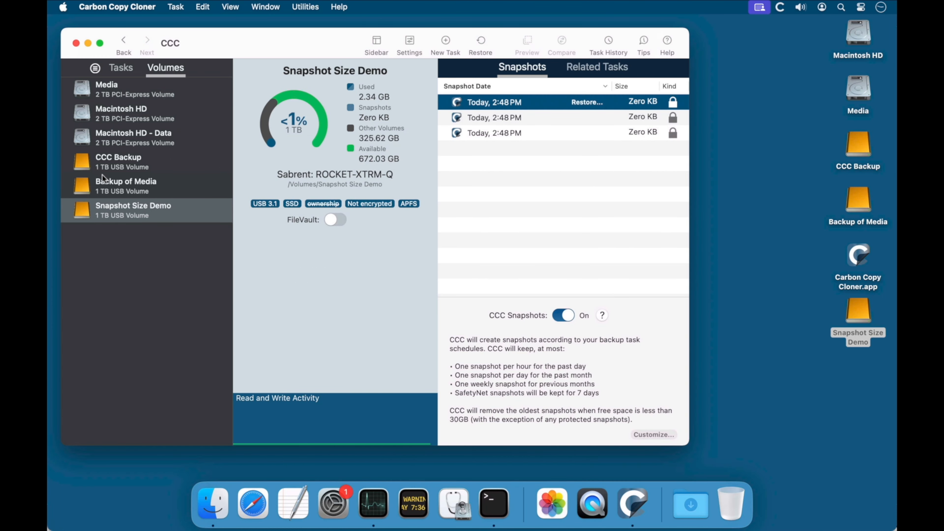
left_click(133, 191)
left_click(138, 209)
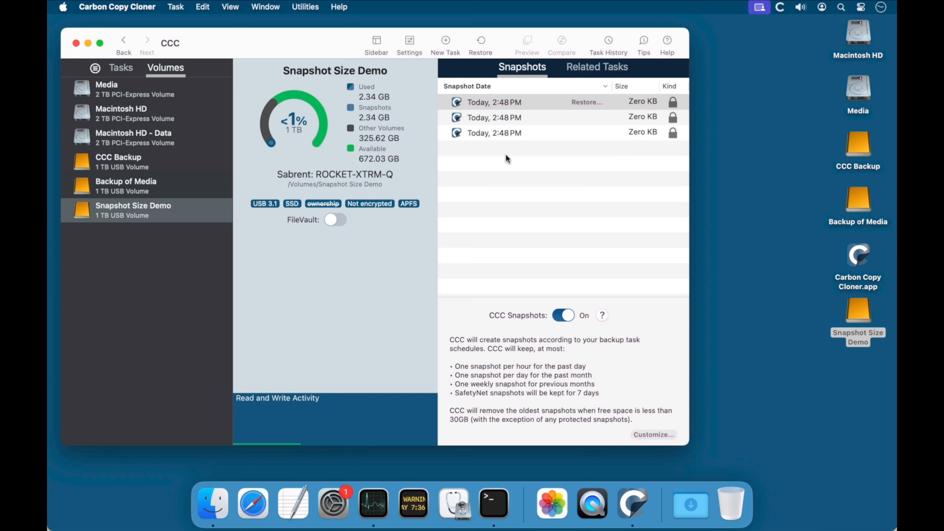
- Open each of the three Snapshot Size Demo snapshots in Finder to view its contents, closing its window each time
double_click(515, 101)
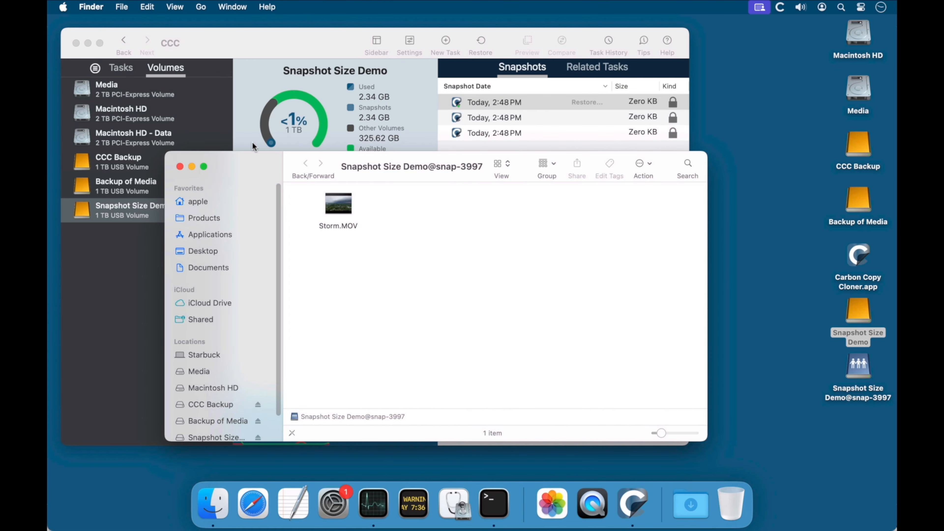
left_click(179, 166)
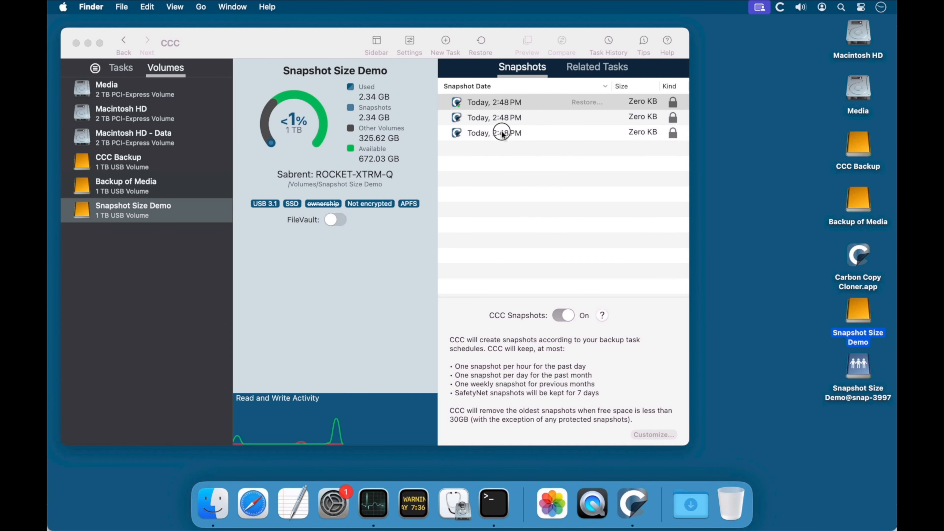
left_click(181, 166)
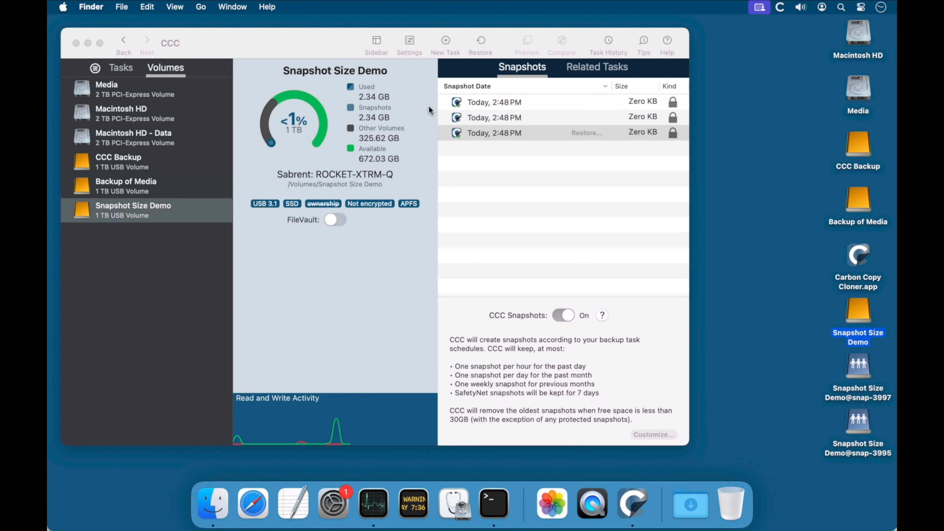
double_click(469, 118)
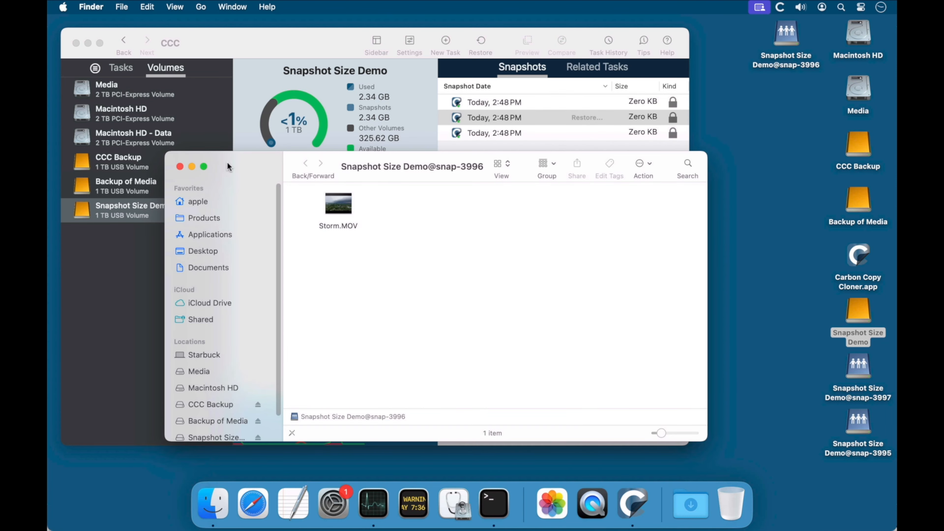
left_click(180, 167)
- Unmount all three Snapshot Size Demo snapshots together
key("super+a")
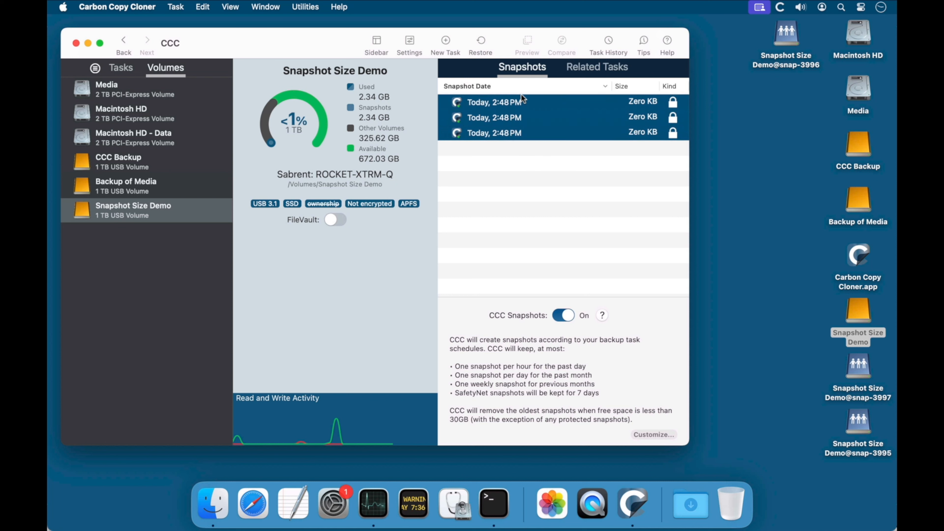
right_click(521, 101)
left_click(534, 134)
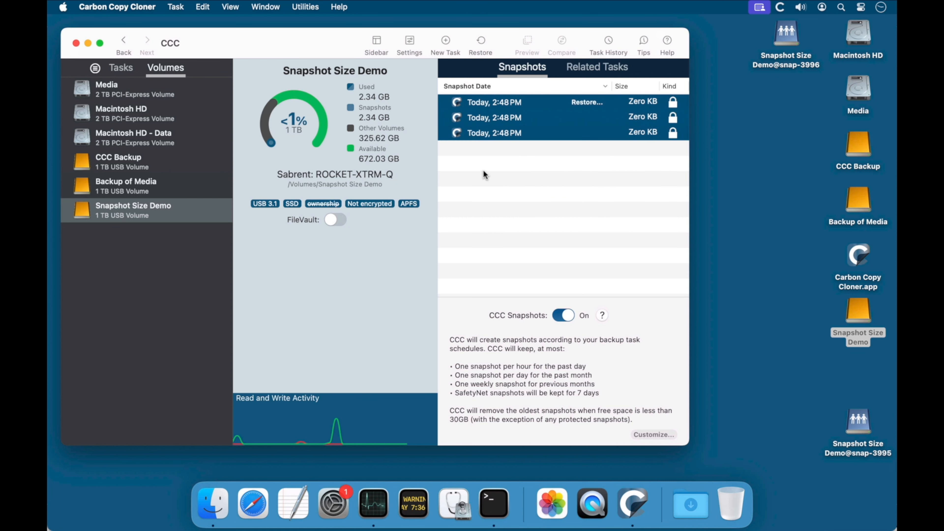
- Delete the last-listed of the three snapshots on the Snapshot Size Demo volume
left_click(525, 139)
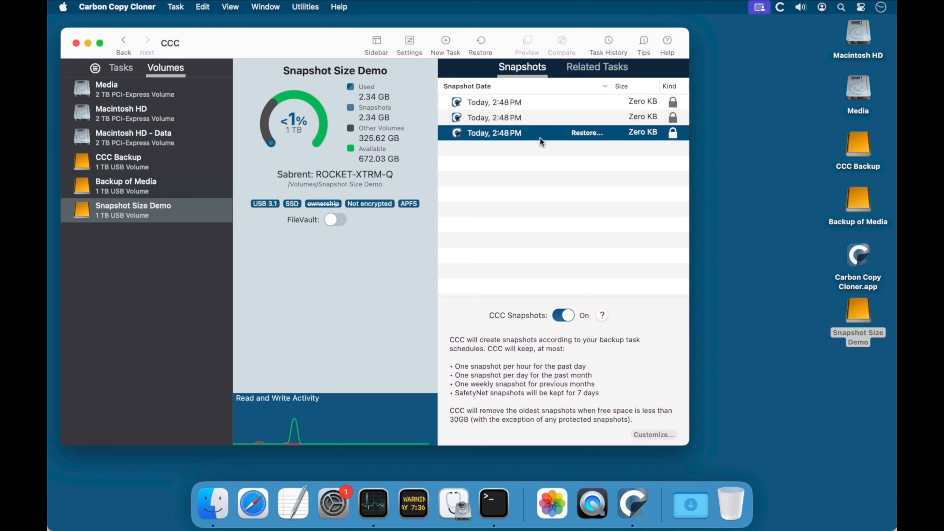
key("BackSpace")
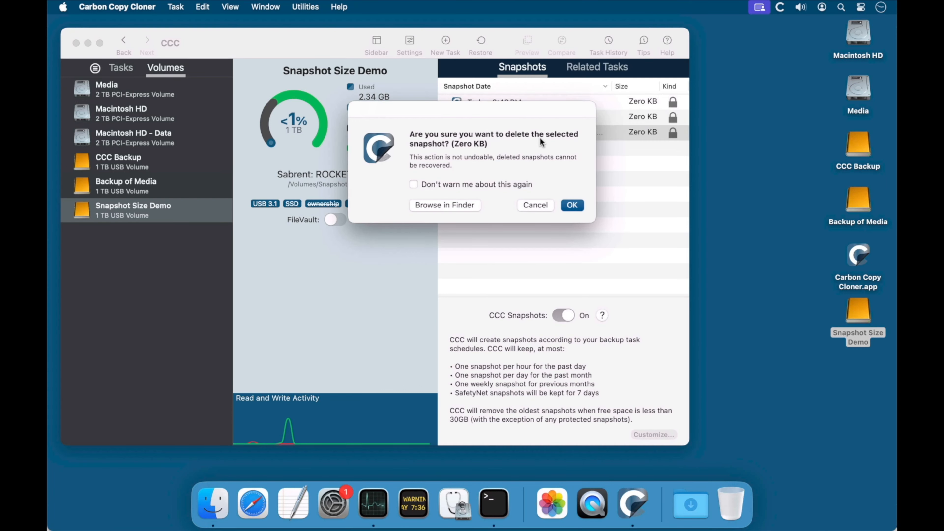
left_click(574, 205)
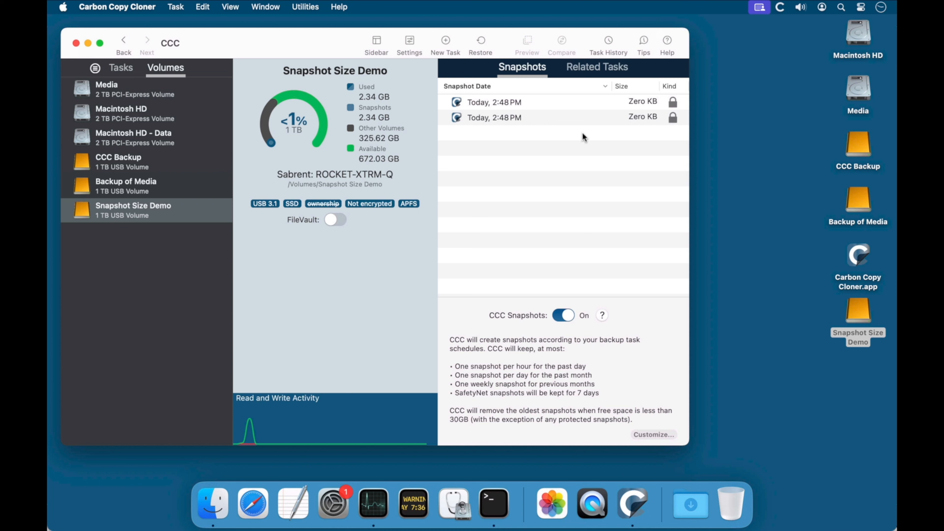
- Delete both remaining 2:48 PM snapshots from the Snapshot Size Demo volume in one operation
left_click_drag(588, 119, 593, 96)
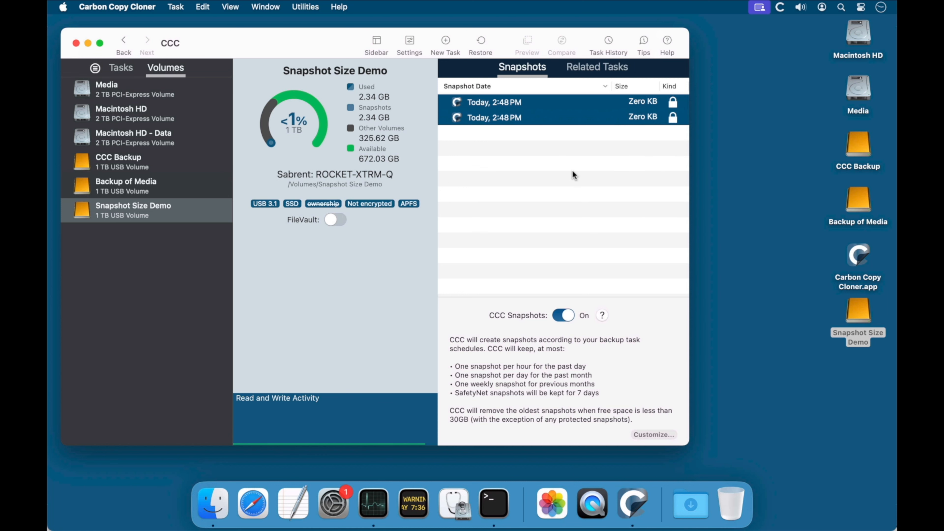
right_click(551, 115)
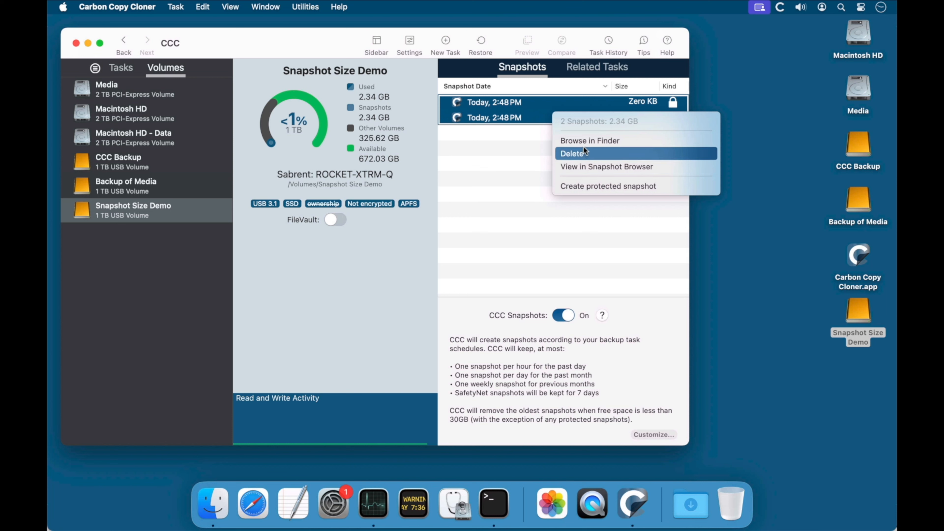
left_click(585, 154)
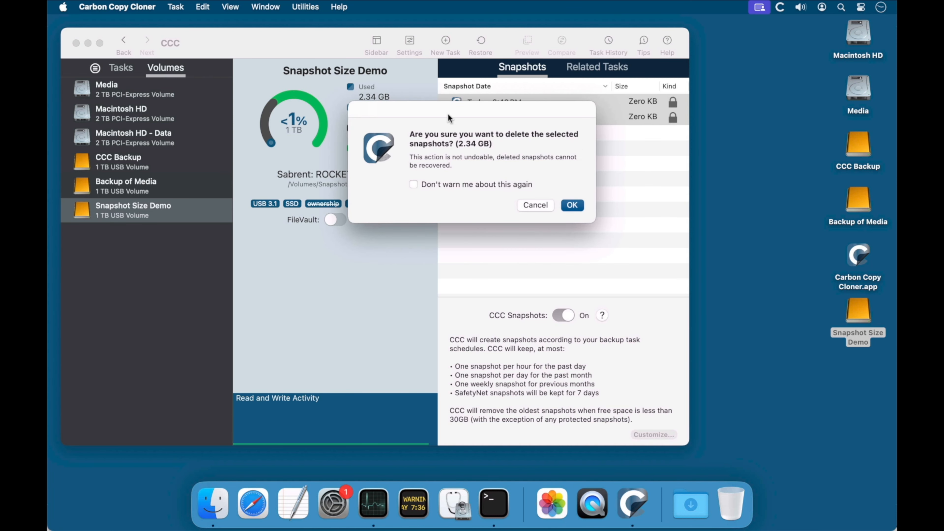
left_click(573, 204)
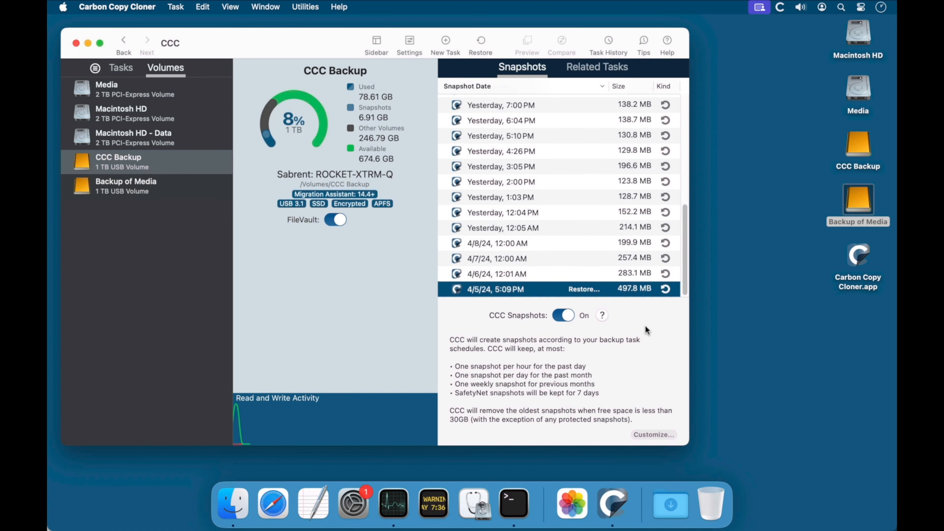
- View the Backup of Media snapshots from 4/5/24 6:01 PM, 4/8/24 12:00 AM and yesterday 1:03 PM together in the Snapshot Browser
left_click(155, 179)
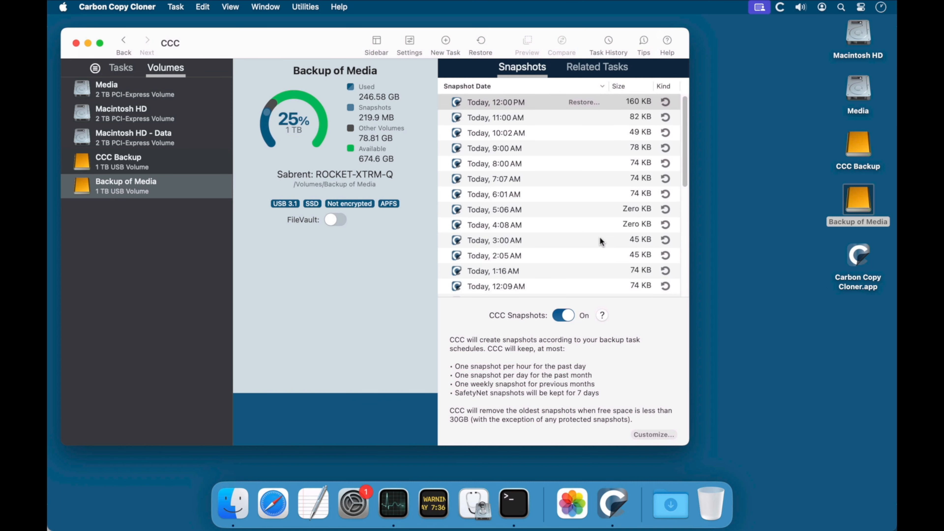
scroll(599, 241, "down", 10)
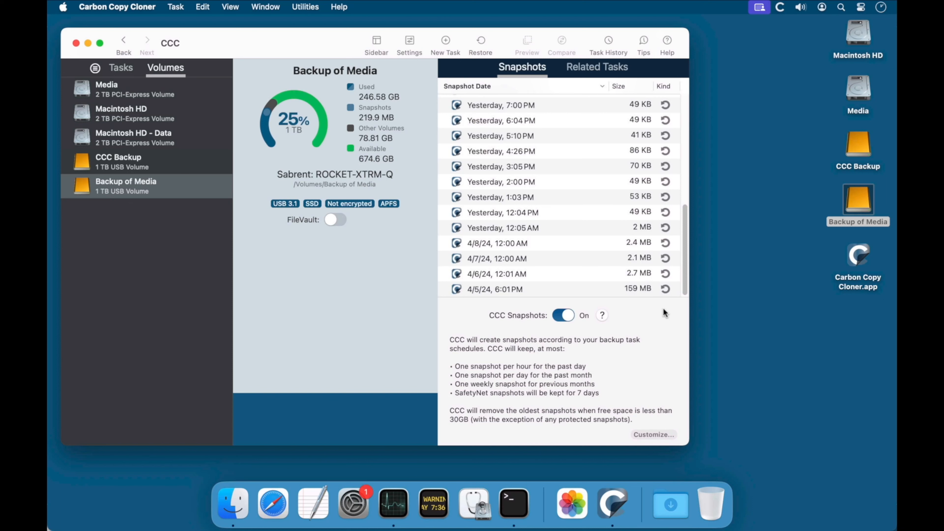
left_click(526, 287)
left_click(521, 240, "super")
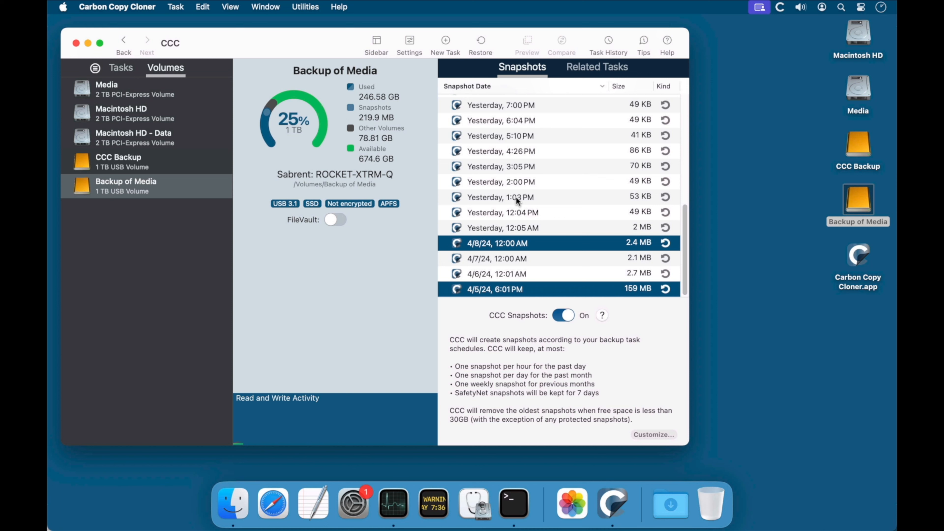
left_click(516, 197, "super")
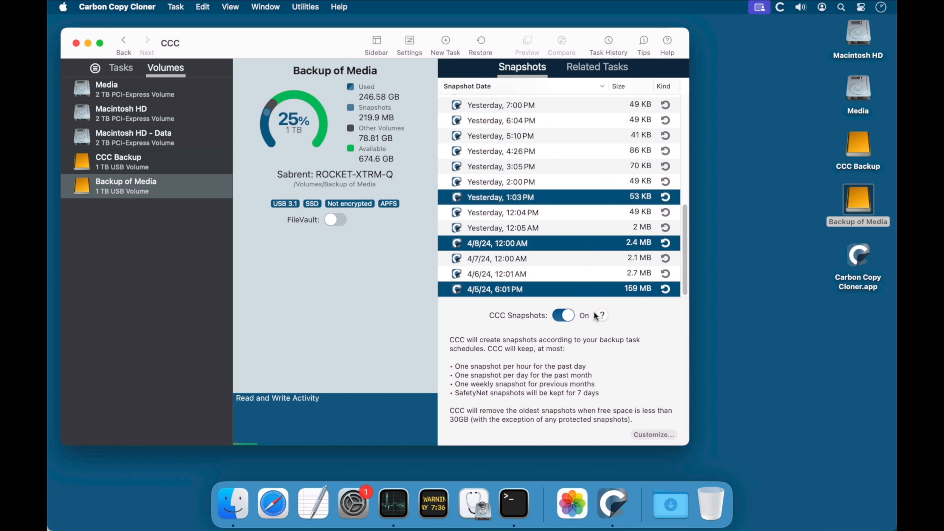
right_click(531, 287)
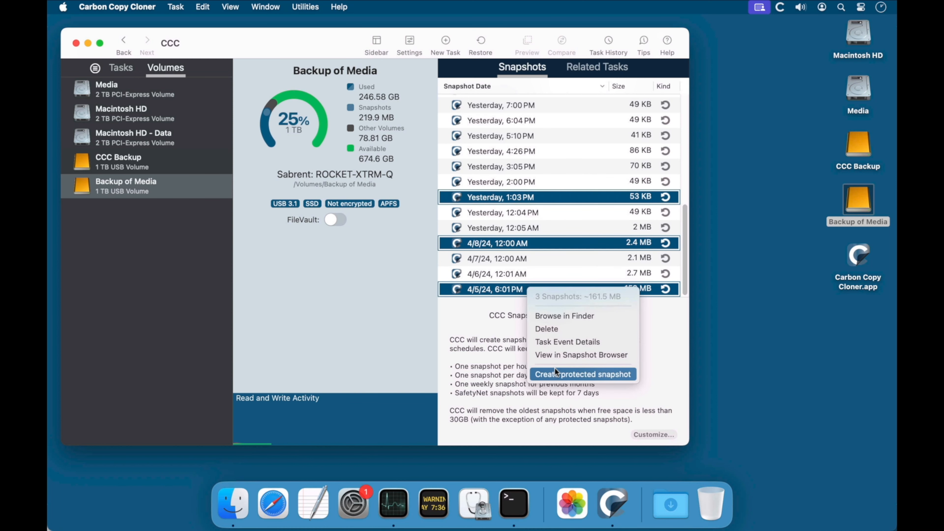
left_click(557, 354)
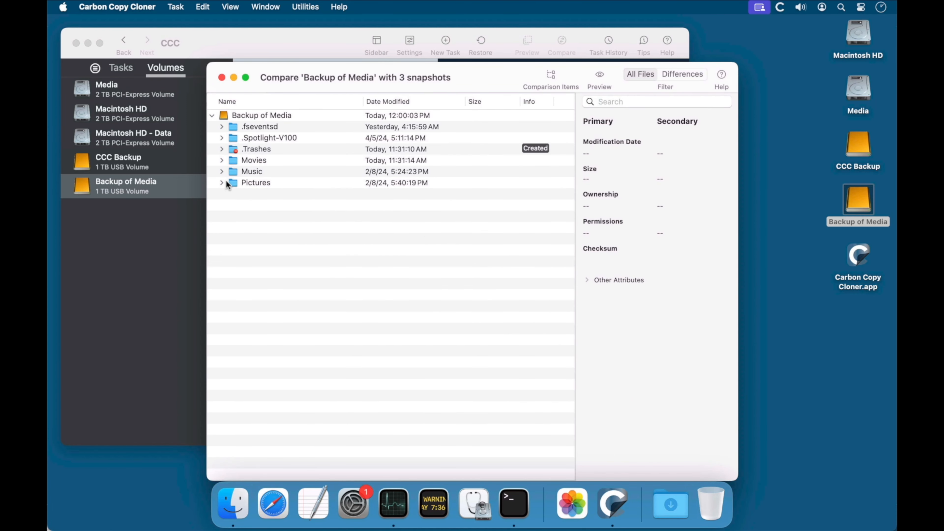
- Expand the Movies folder and 1984.mov in the comparison, and select the file's 4/5/24, 6:01 PM version
left_click(222, 159)
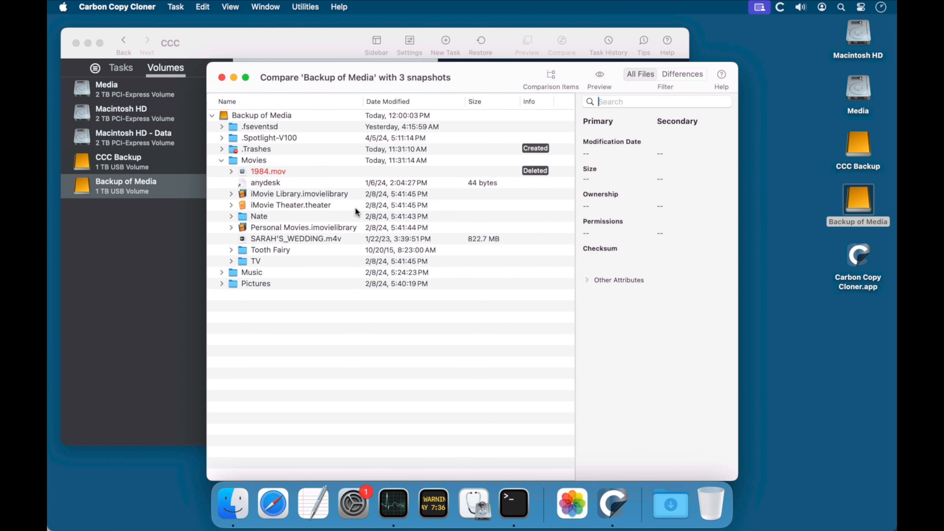
left_click(231, 172)
left_click(296, 183)
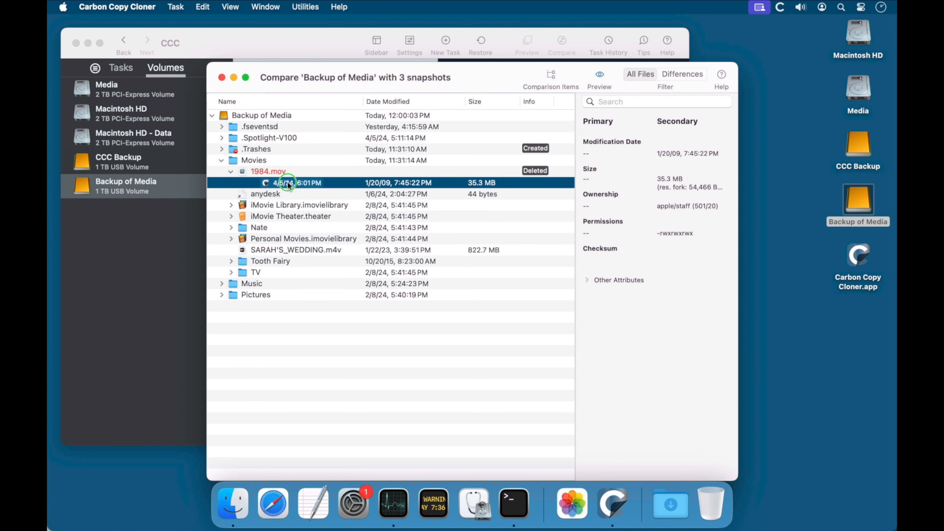
- Restore the 4/5/24, 6:01 PM version of 1984.mov to the Desktop, keeping its file name
right_click(287, 182)
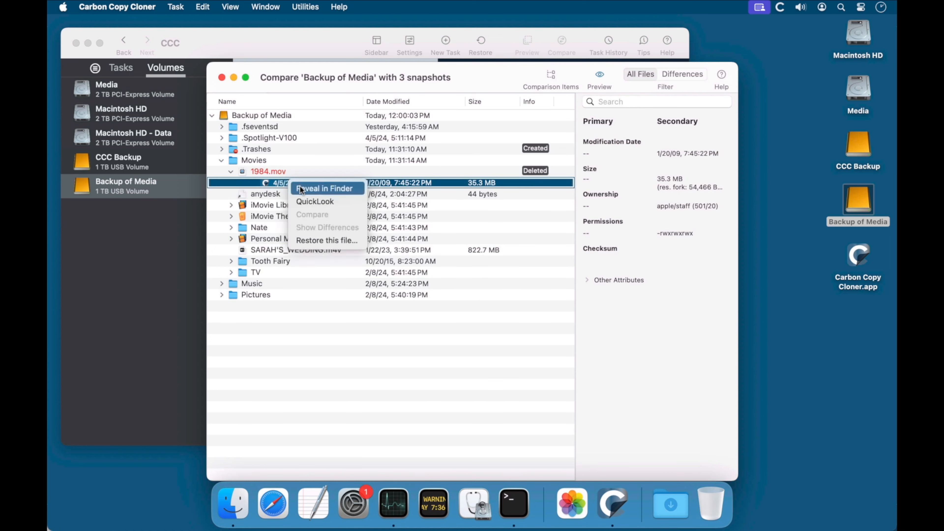
left_click(332, 241)
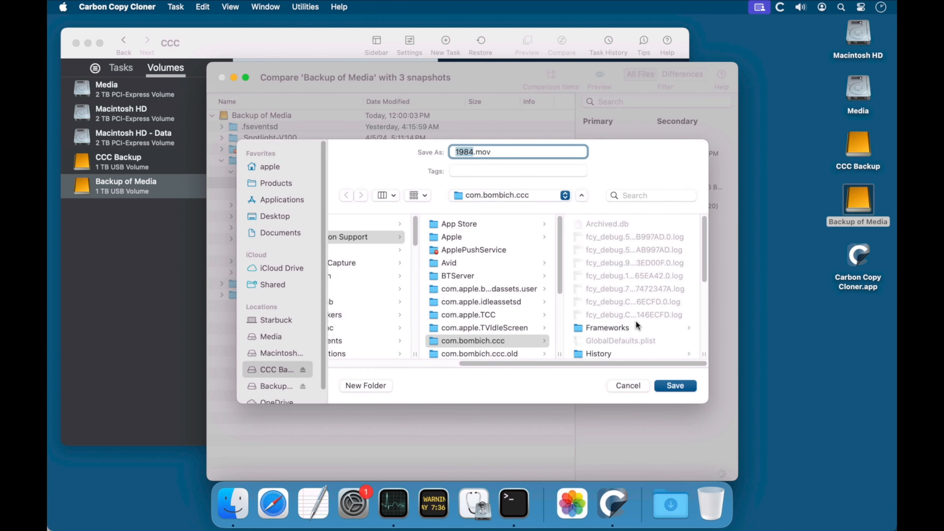
key("super+d")
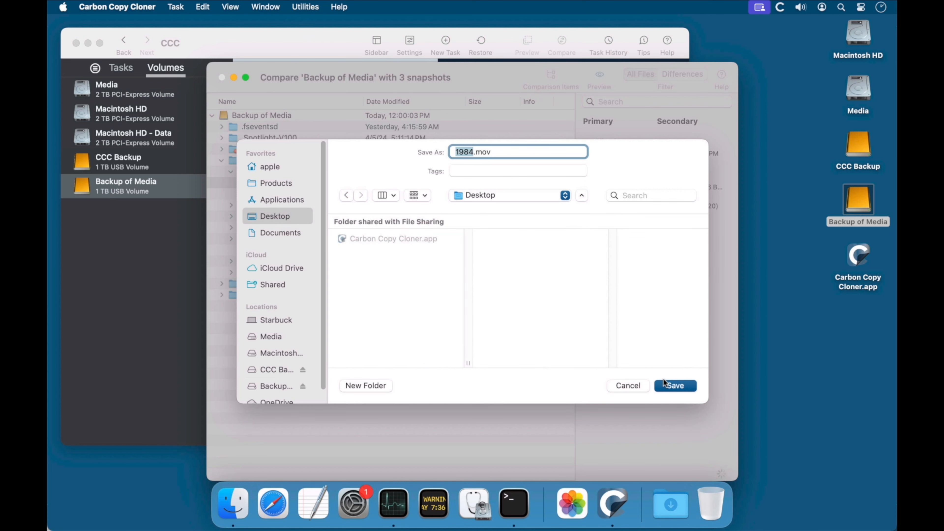
left_click(674, 386)
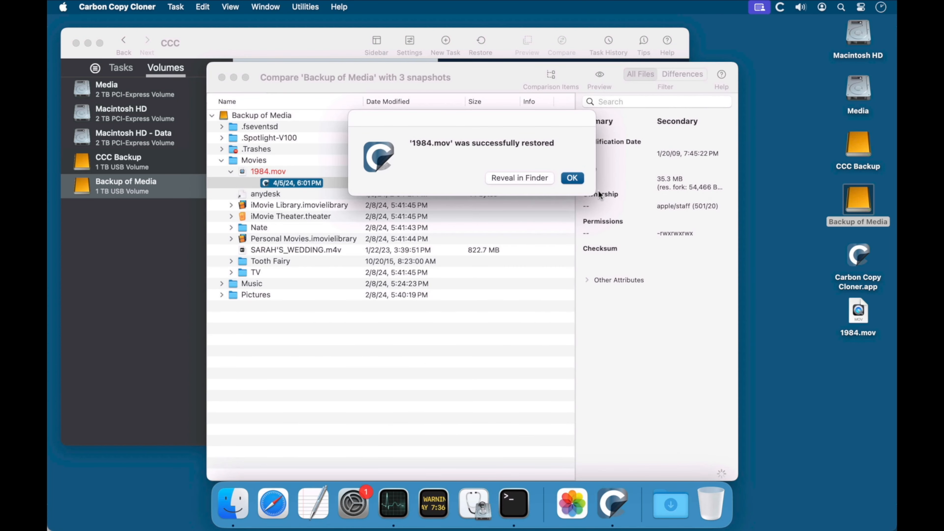
left_click(572, 178)
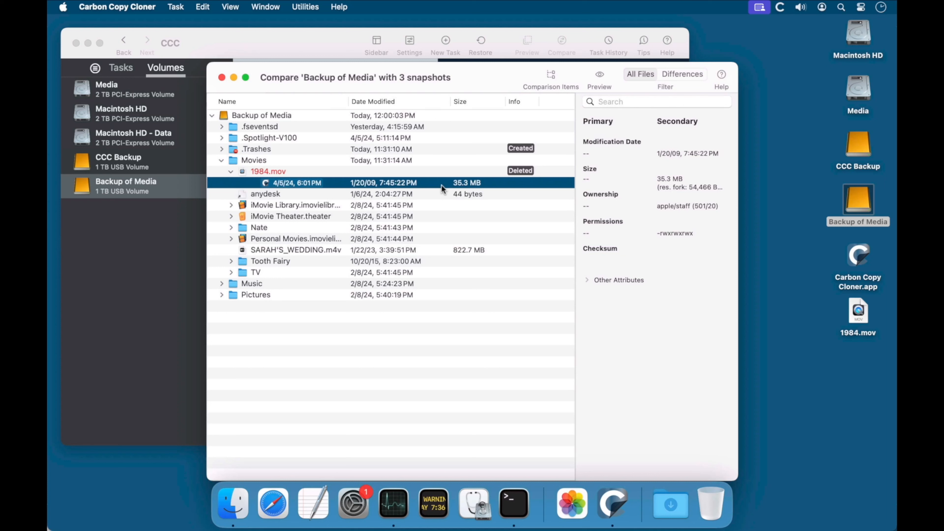
- Search the snapshot comparison for "dancing" and locate each of the two Dancing Queen results in the file list
left_click(637, 103)
type("dancing")
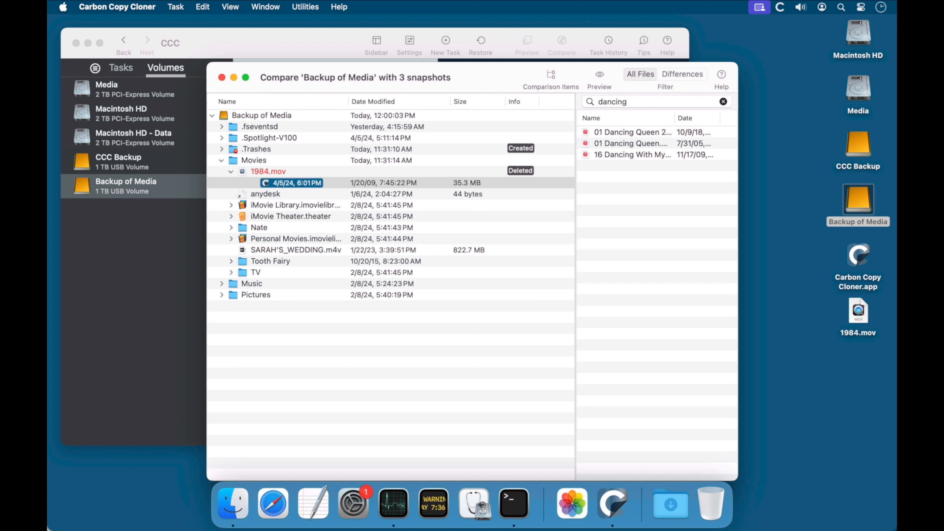
left_click(549, 76)
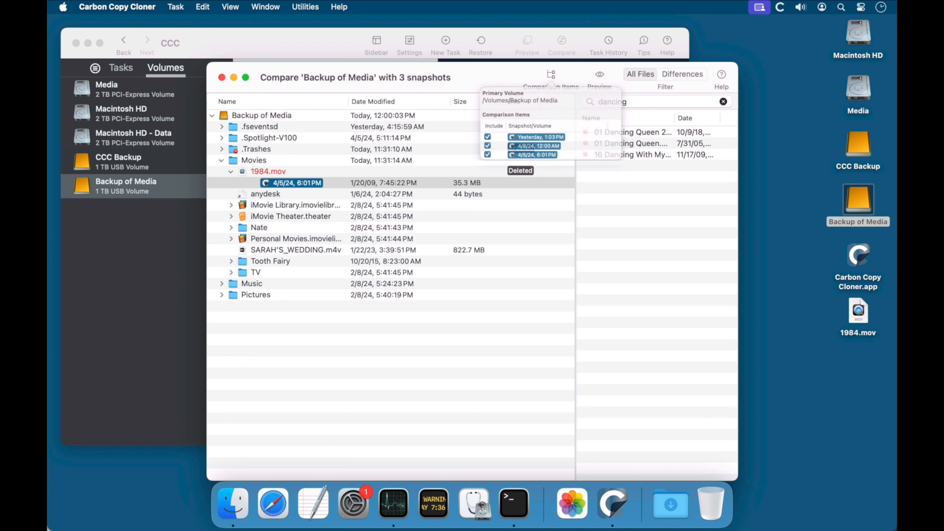
left_click(550, 77)
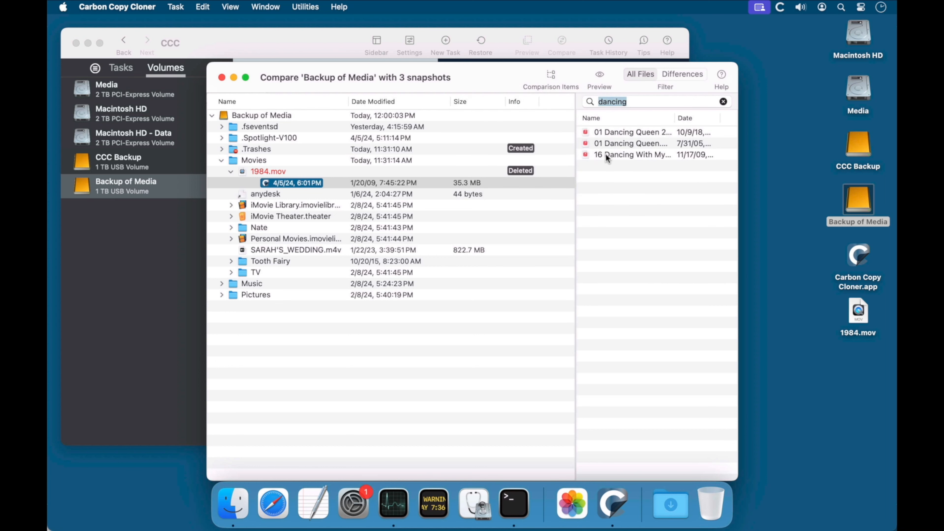
left_click(658, 133)
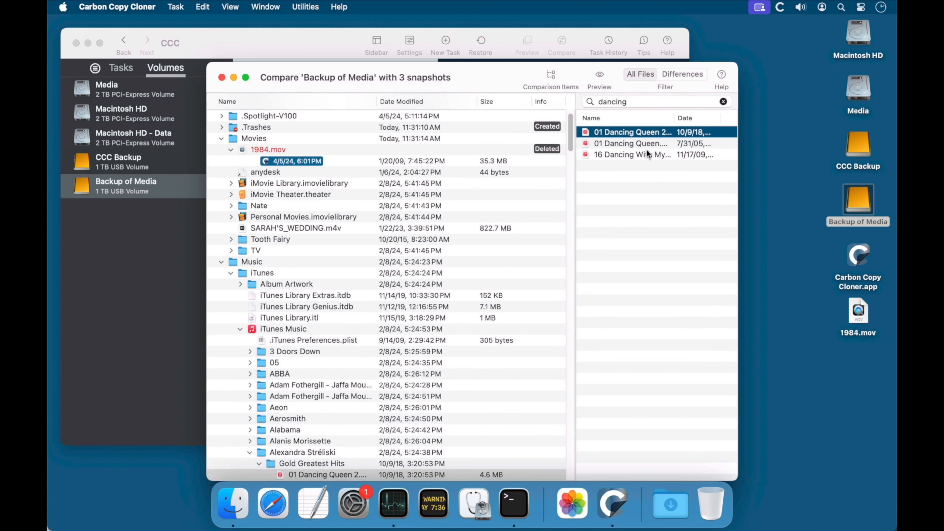
left_click(642, 143)
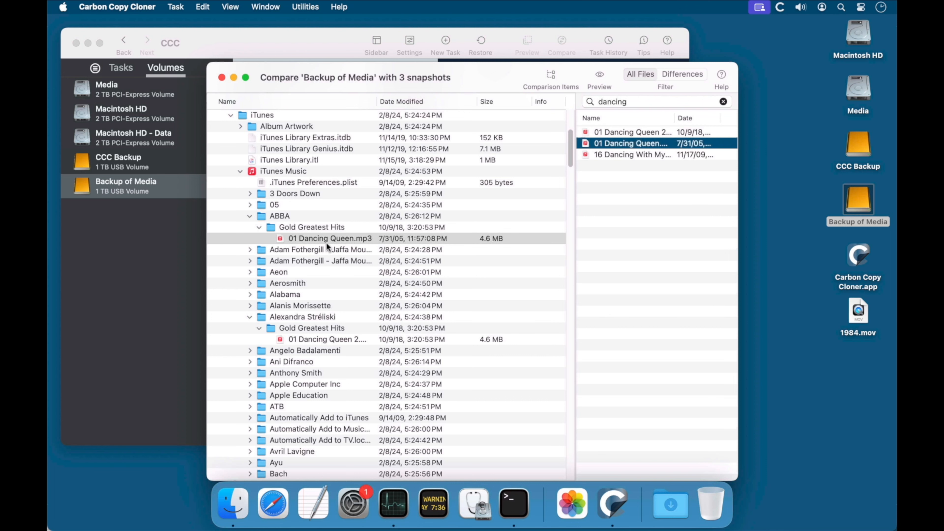
right_click(350, 240)
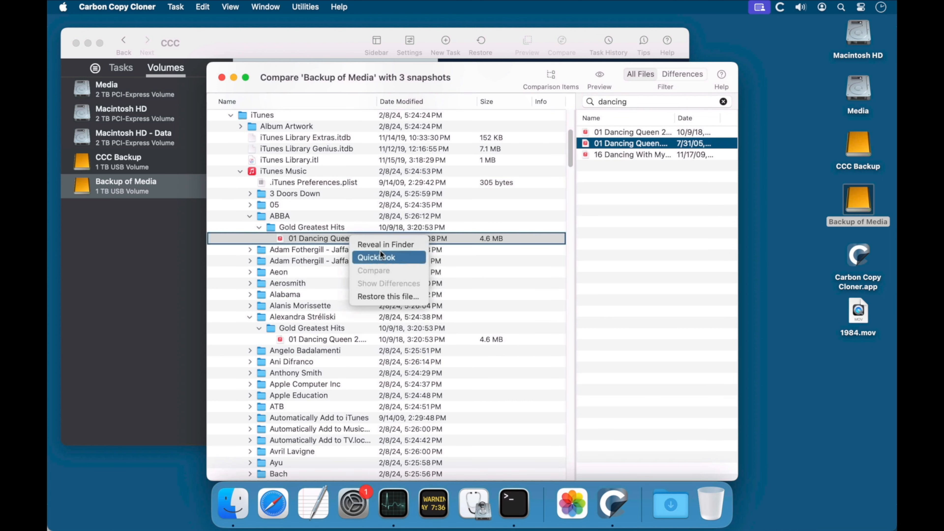
left_click(380, 296)
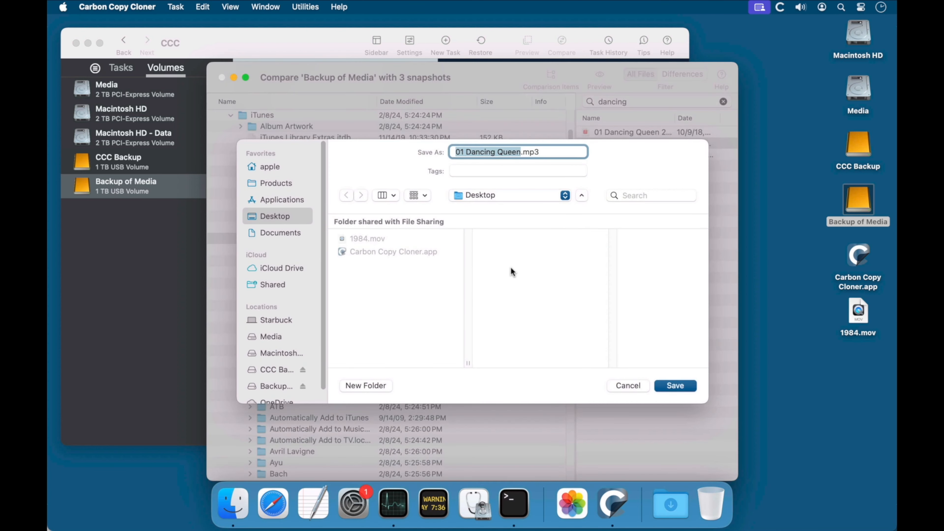
left_click(625, 384)
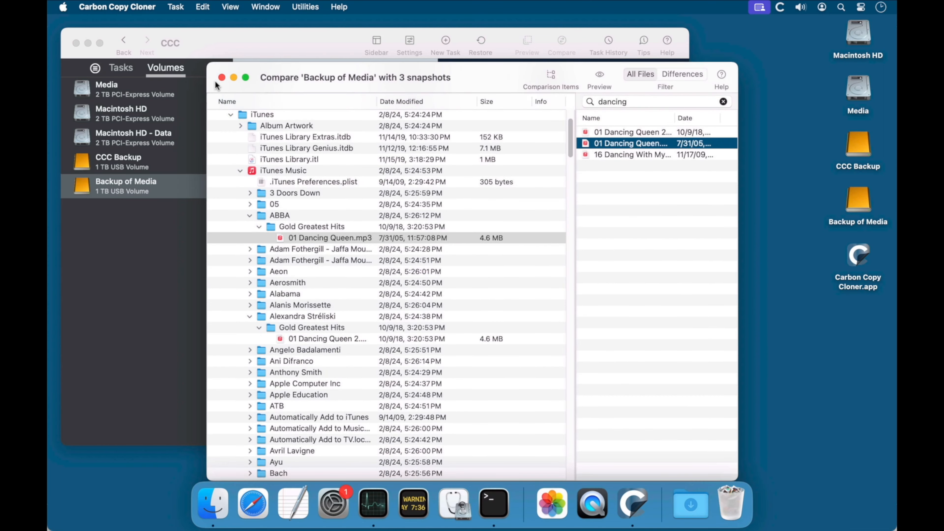
- Close the snapshot comparison and display the Learn How To help topics
left_click(222, 77)
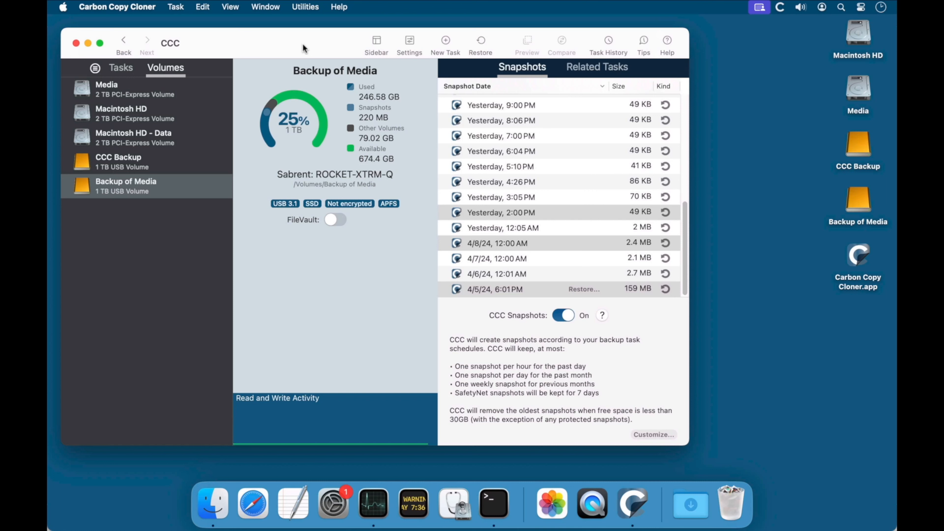
left_click(339, 8)
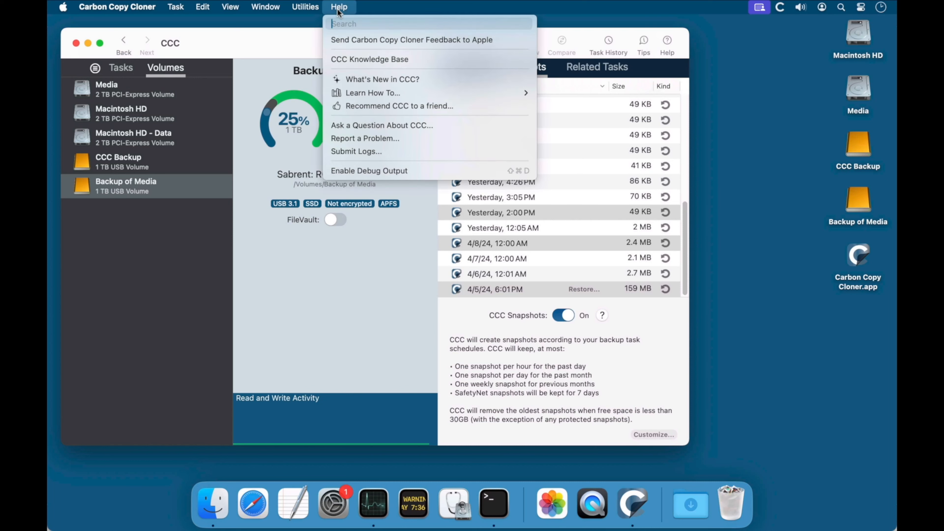
mouse_move(382, 94)
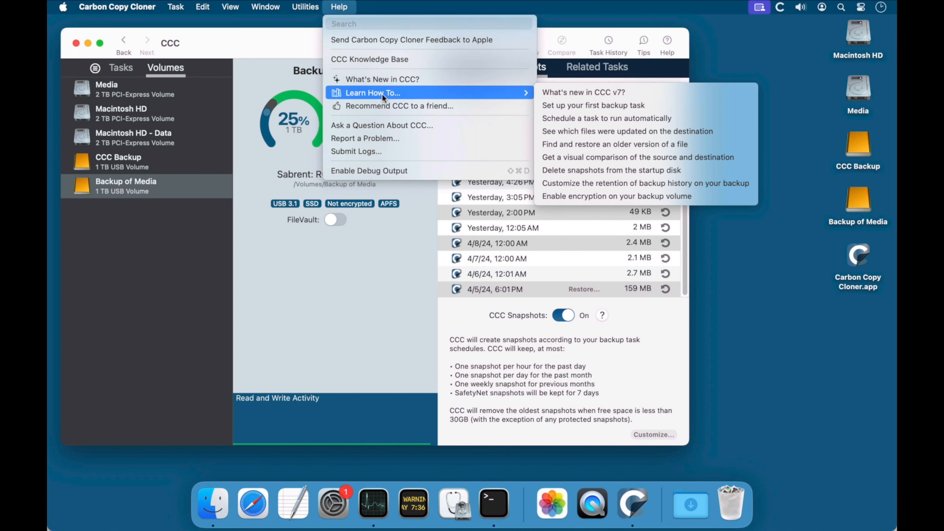